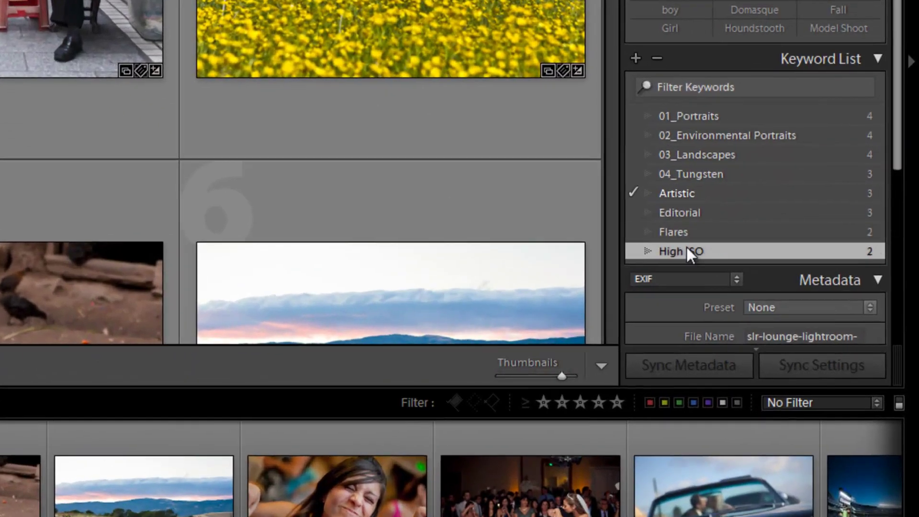
Step: Rename the High ISO keyword tag as 05_High ISO
right_click(688, 248)
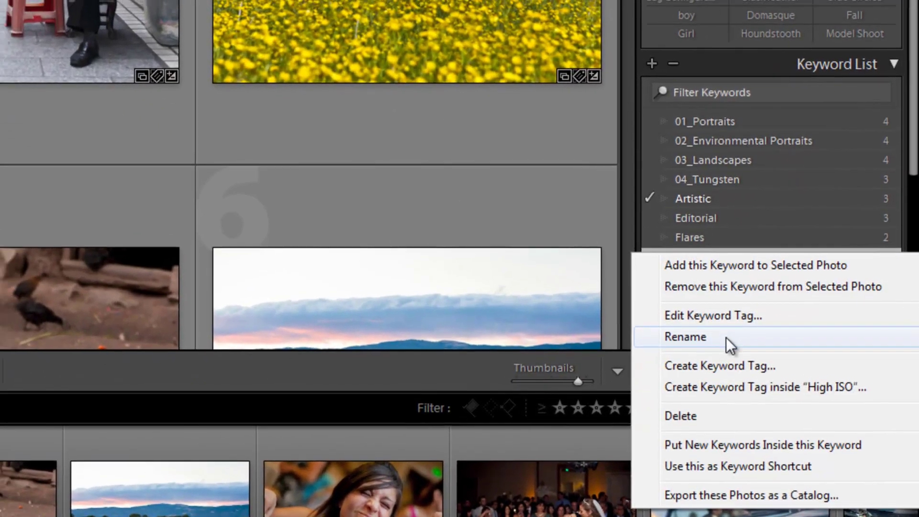
click(712, 331)
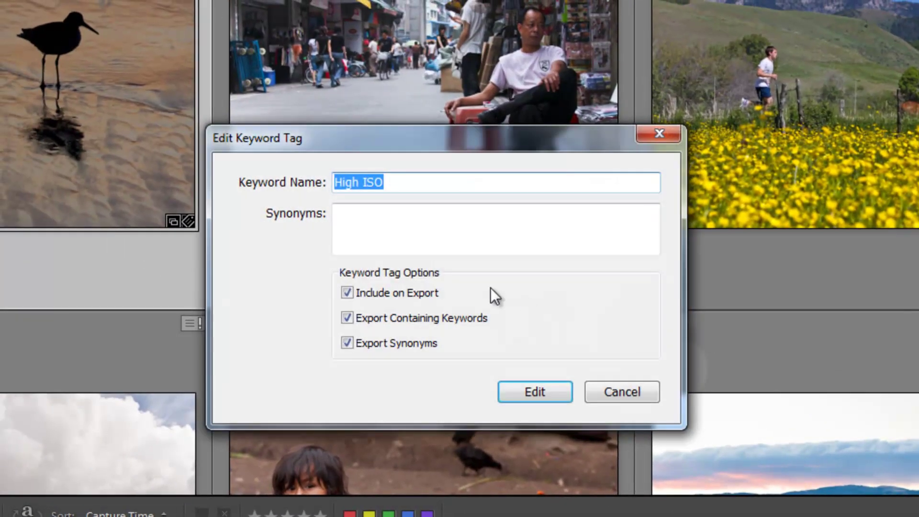
click(342, 183)
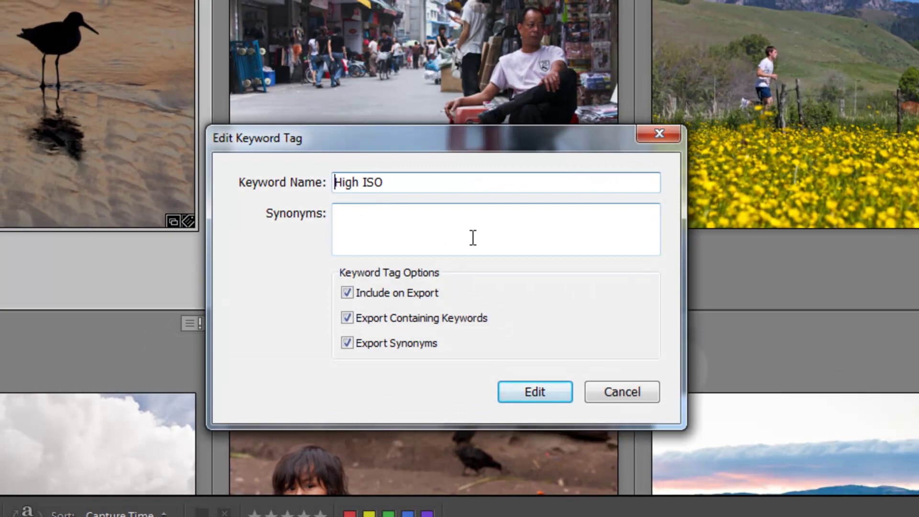
text(05_)
key(Return)
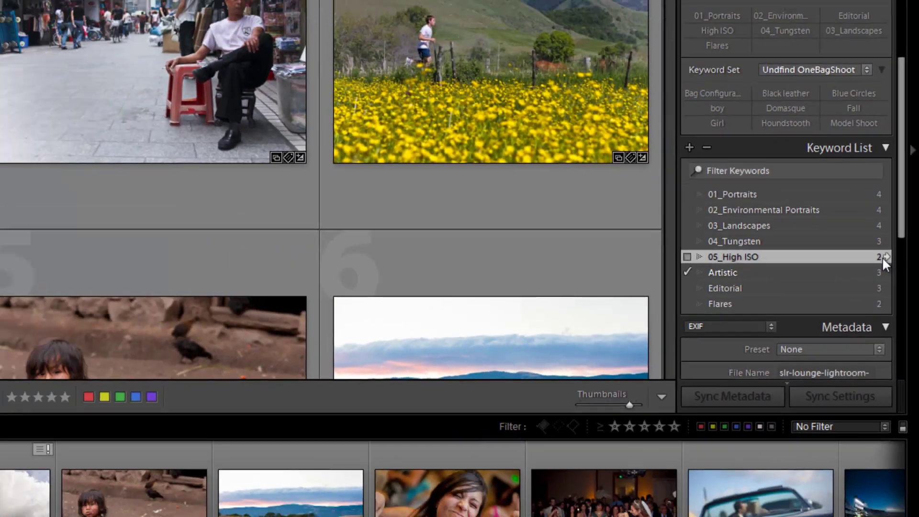
Step: Show the photos tagged 05_High ISO and open the one of the bride hugging a man for developing
click(885, 256)
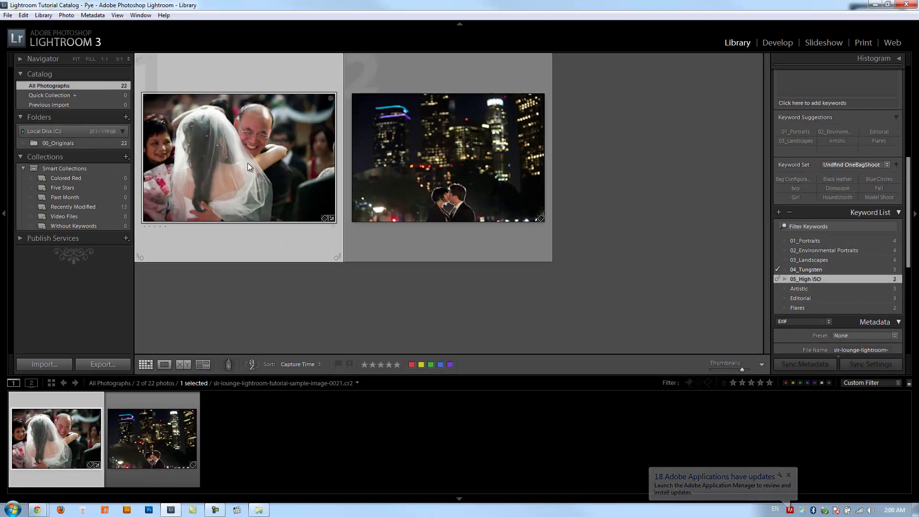
mouse_move(284, 178)
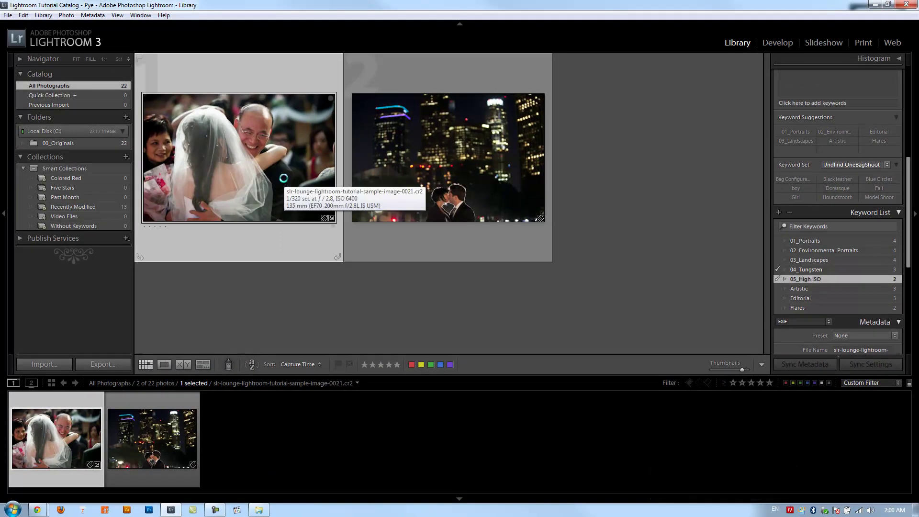
key(d)
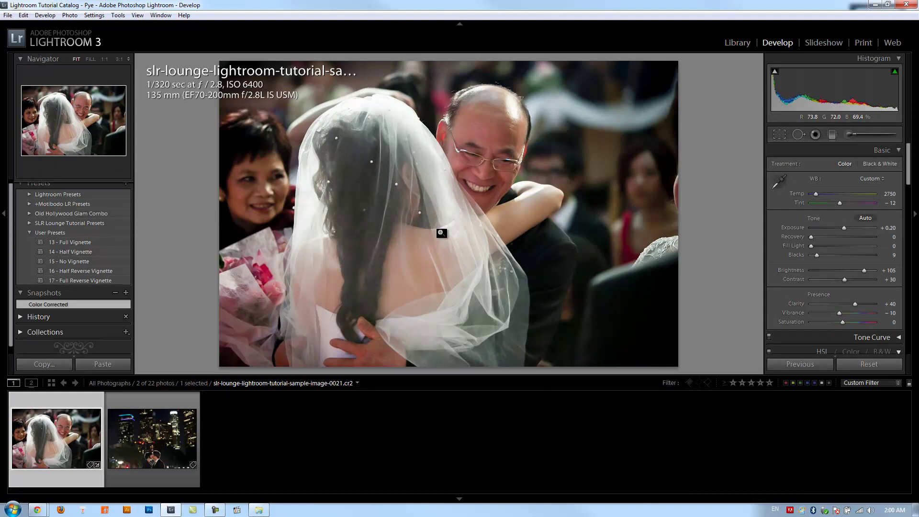
Step: Compare the bride photo before and after its edits, and examine the noise on the man's face at 1:1 zoom
key(backslash)
key(backslash)
click(470, 161)
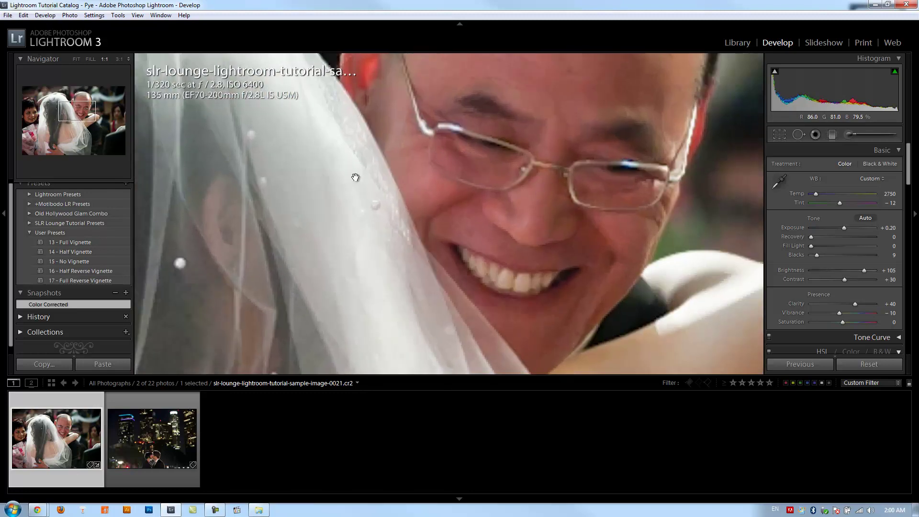
drag(565, 165, 488, 156)
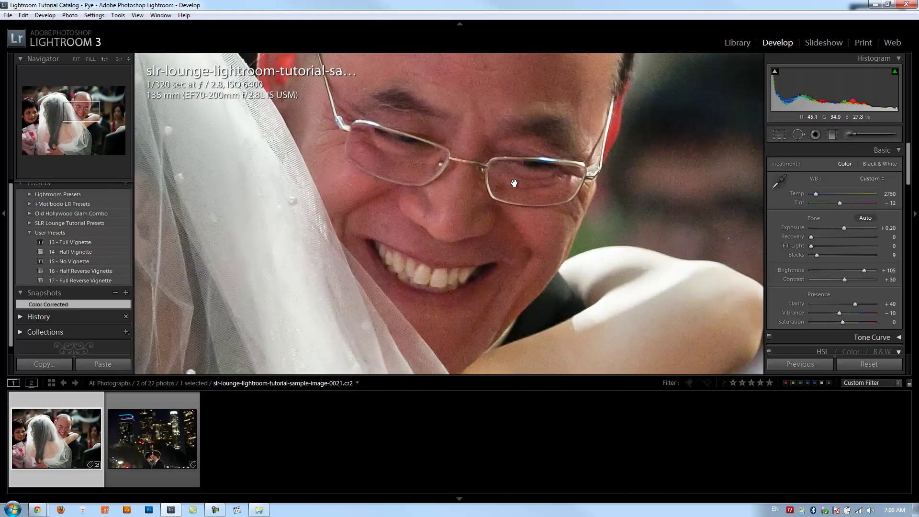
Step: Raise the luminance noise reduction to 100 and inspect its smoothing effect on the man's face
scroll(815, 211, down, 15)
scroll(828, 220, up, 5)
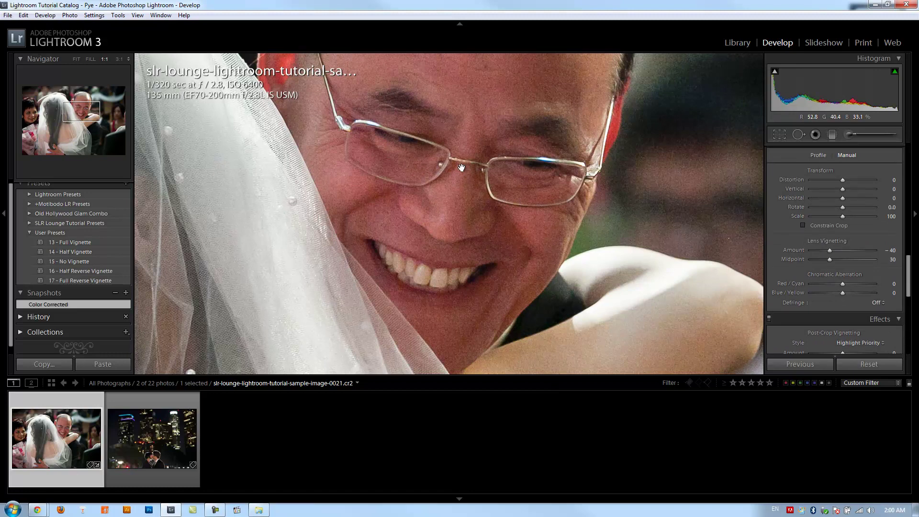
scroll(756, 249, down, 1)
scroll(774, 255, down, 3)
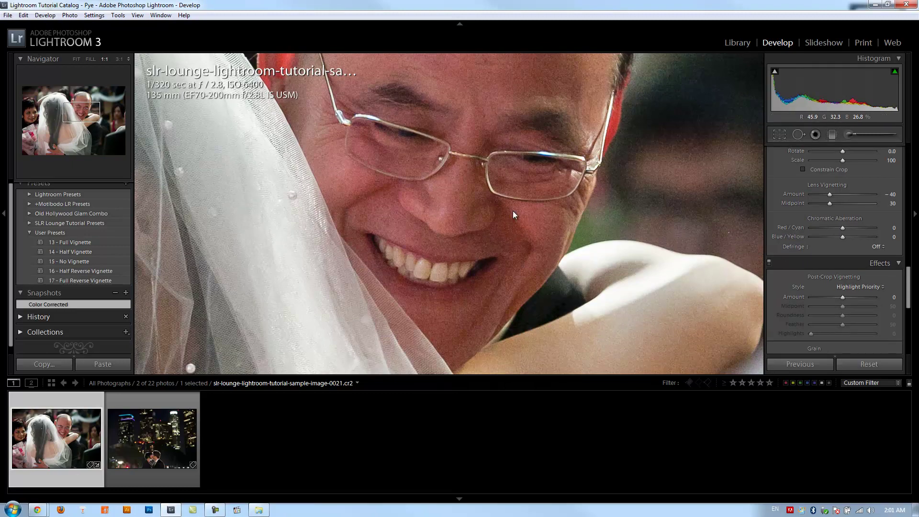
scroll(814, 221, down, 5)
scroll(814, 225, up, 5)
scroll(814, 226, up, 5)
drag(832, 248, 840, 253)
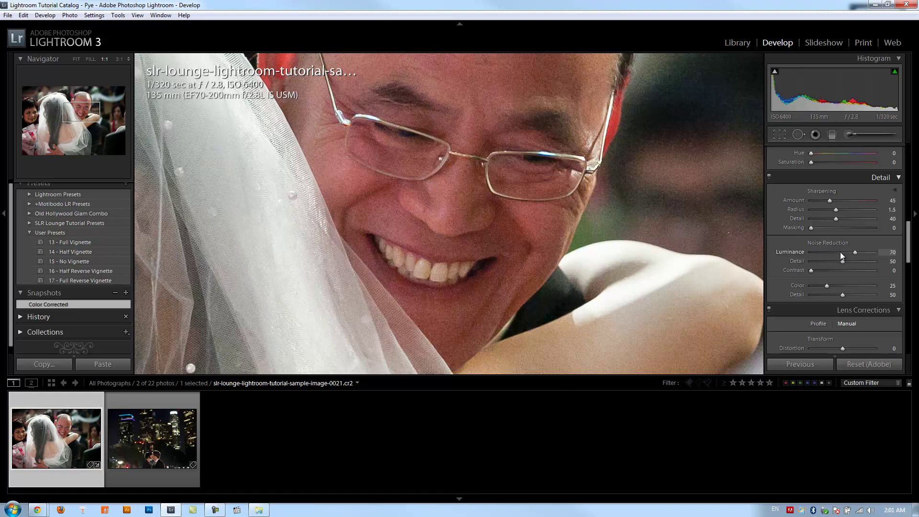
key(shift+Up)
key(shift+Up)
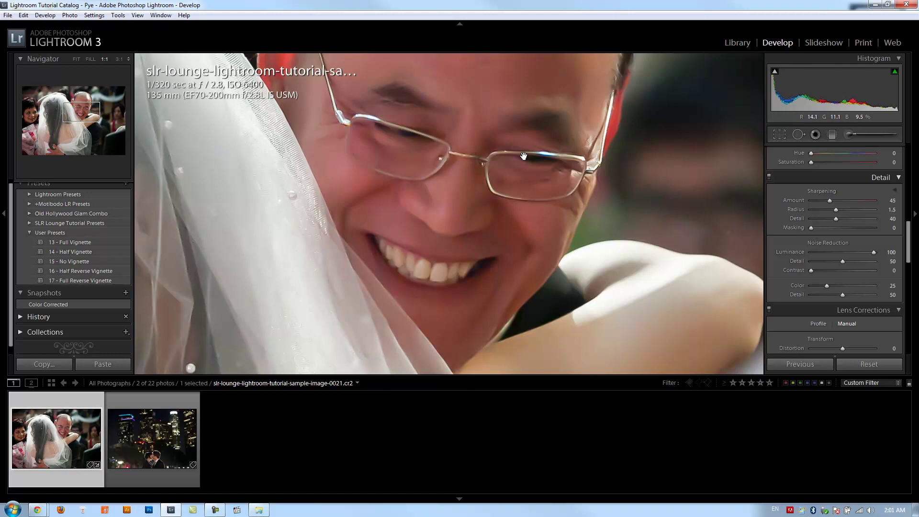
drag(479, 242, 501, 225)
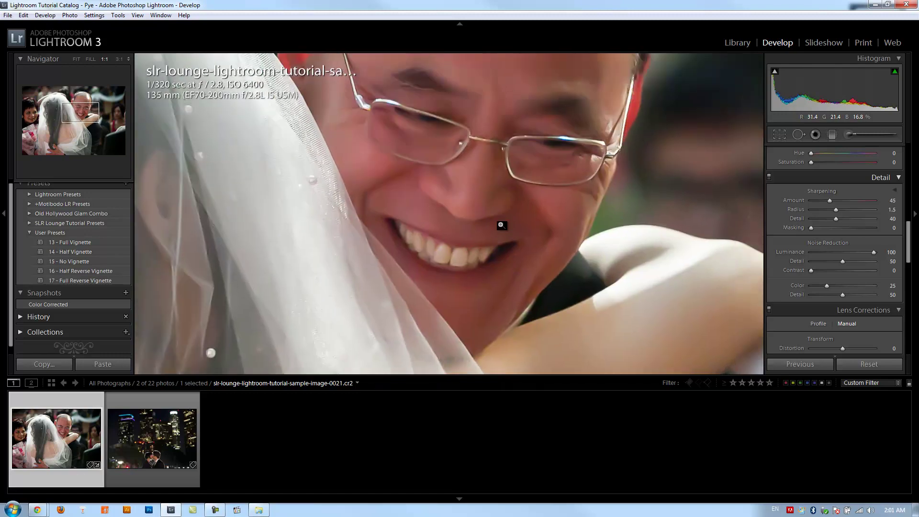
click(553, 184)
click(551, 169)
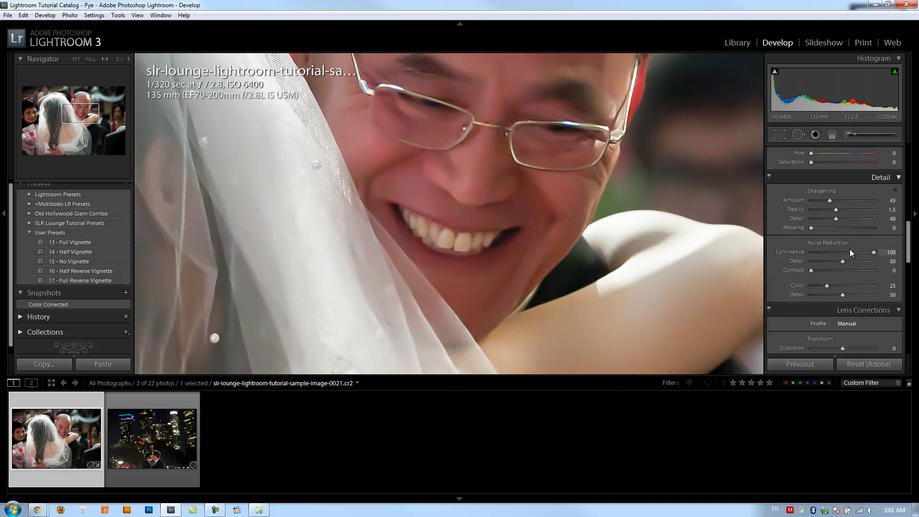
Step: Set luminance noise reduction to 40 and sharpening to amount 50, radius 1.4 and detail 35
key(shift)
double_click(828, 204)
double_click(829, 209)
double_click(831, 219)
key(shift)
key(shift+Up)
key(shift+Up)
key(Up)
key(Up)
key(shift+Down)
key(Down)
key(shift+Down)
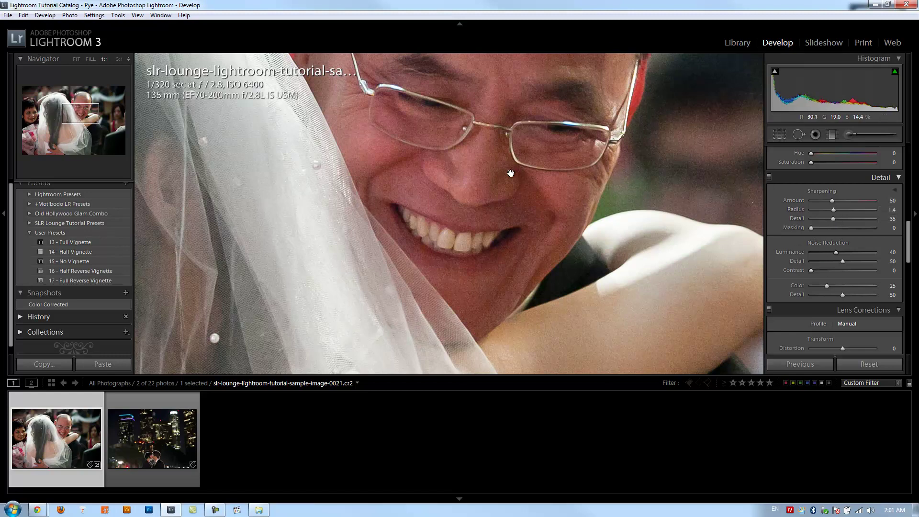
Step: Set the color noise reduction to 65, checking the man's face and the veil up close
drag(552, 243, 480, 218)
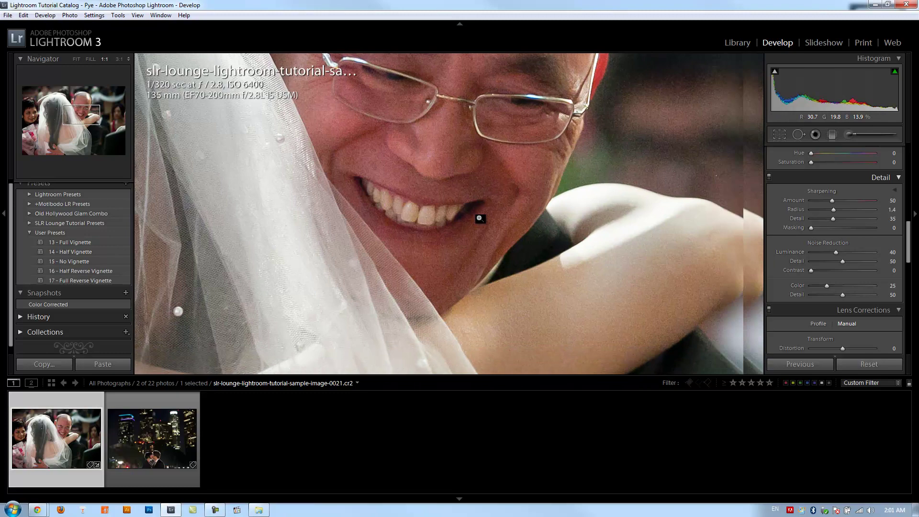
click(559, 218)
drag(523, 149, 439, 171)
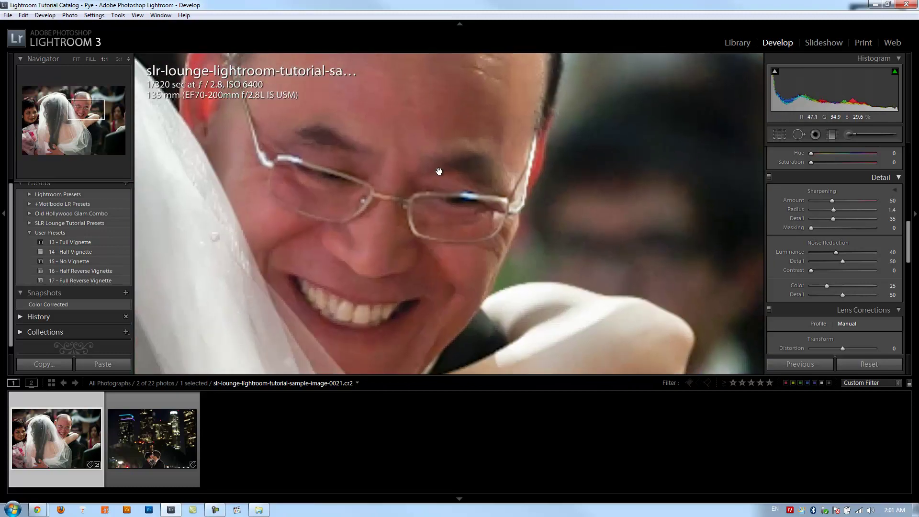
drag(559, 133, 590, 173)
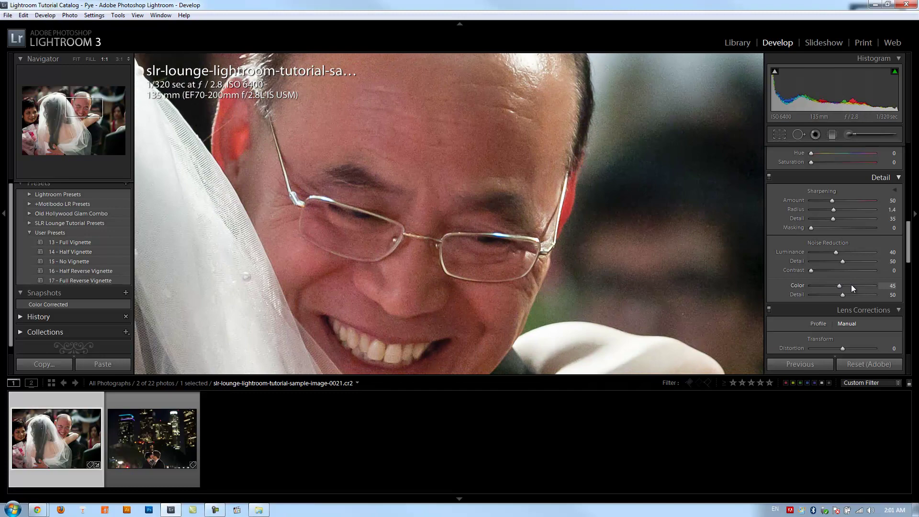
drag(669, 246, 718, 185)
drag(557, 171, 694, 215)
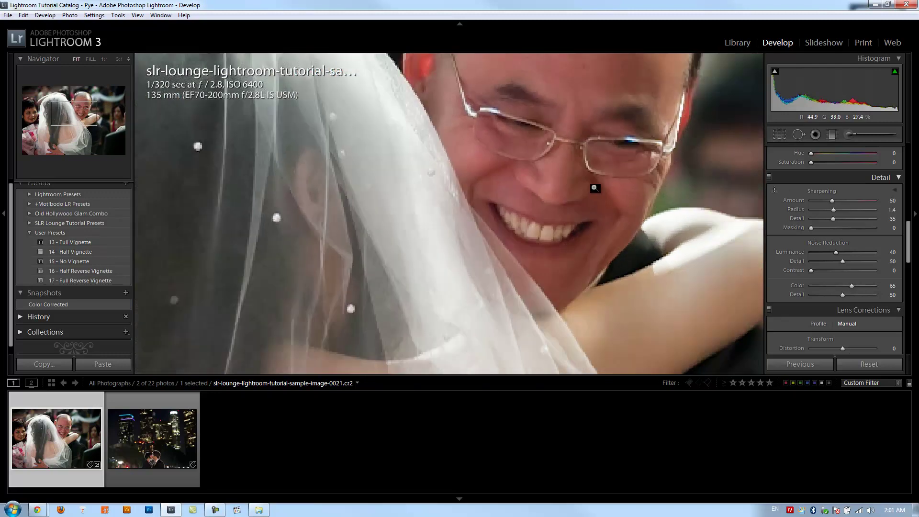
click(561, 140)
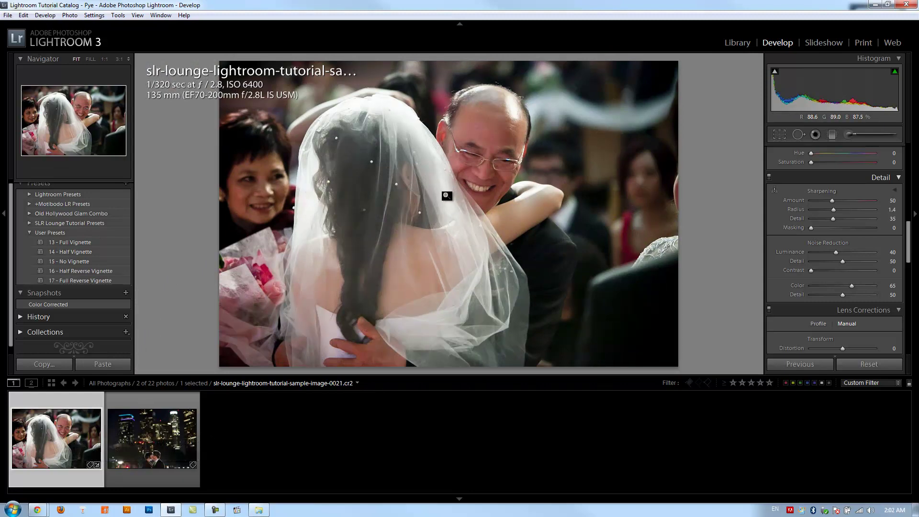
Step: Convert the photo to black and white and set blacks to 10, brightness to +135 and contrast to +45
key(v)
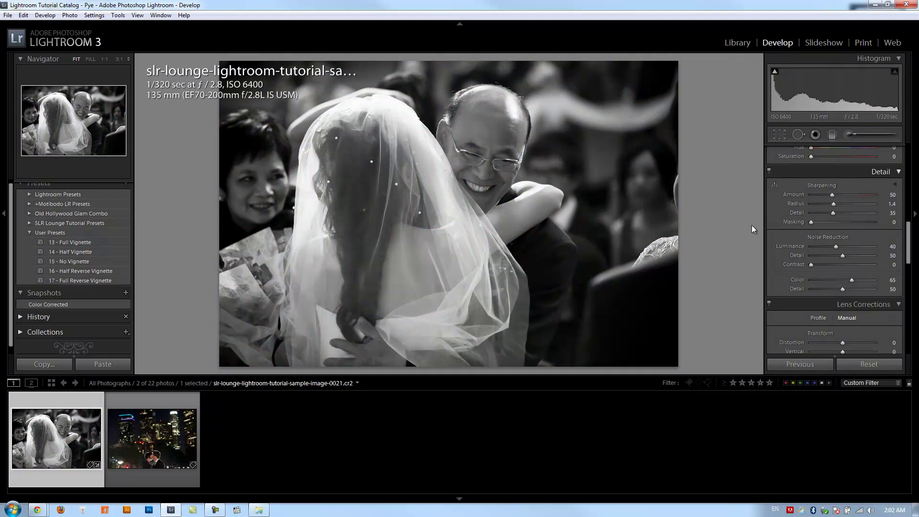
scroll(850, 233, up, 10)
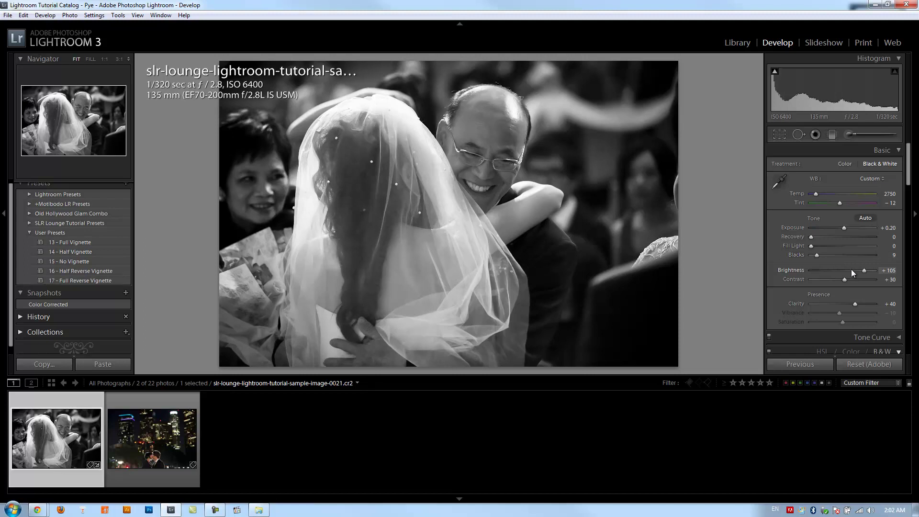
key(shift+Up)
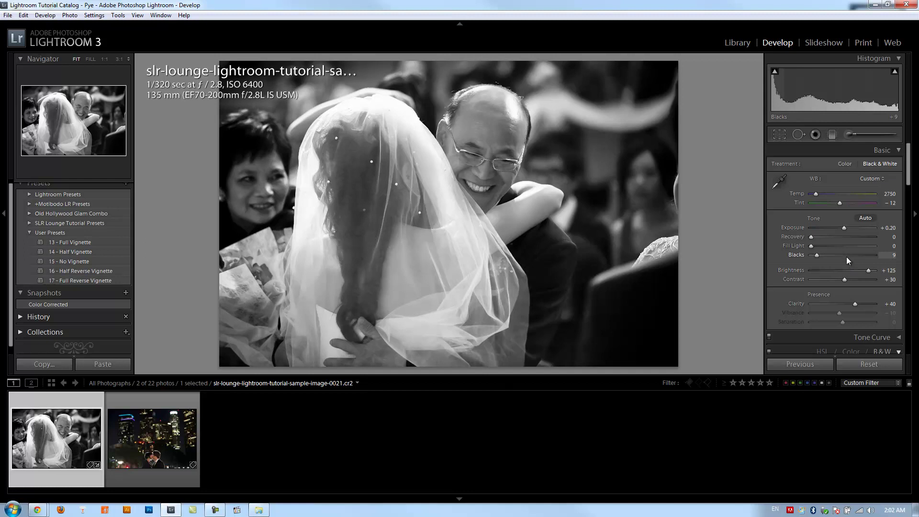
key(Up)
key(Up)
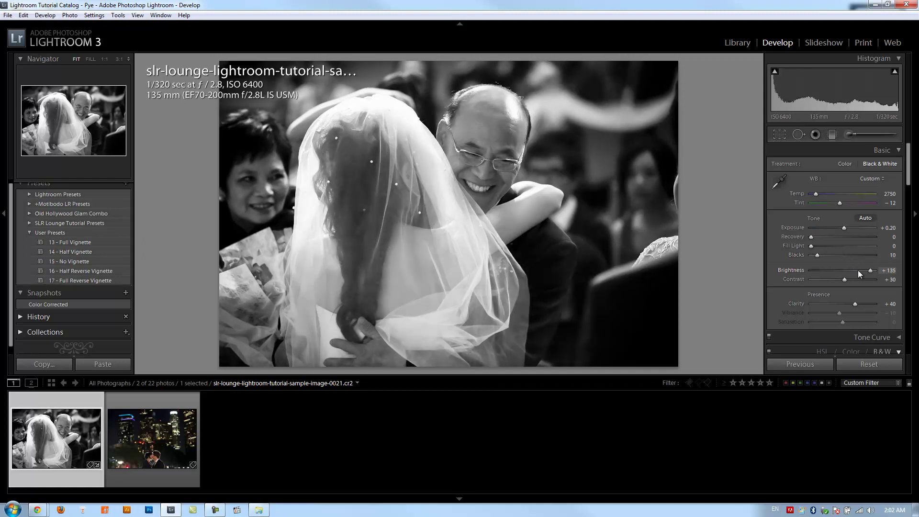
key(Up)
key(Up)
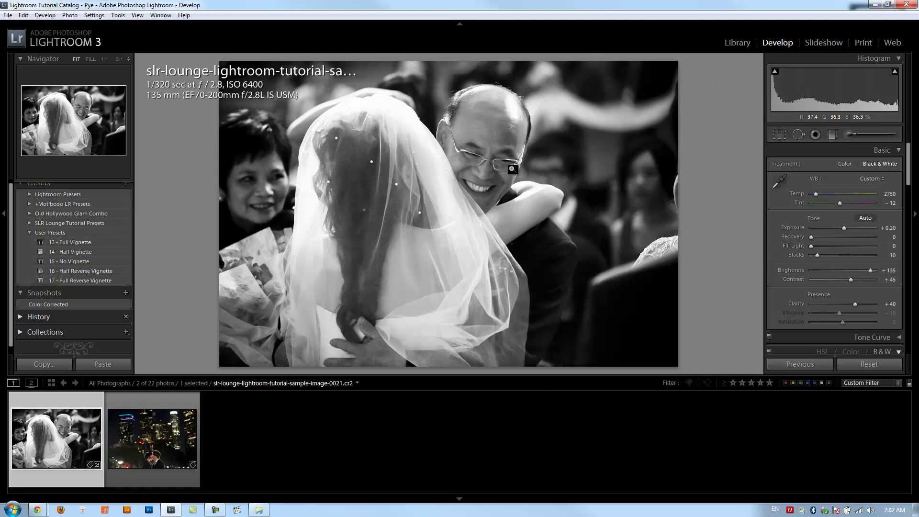
Step: Save the edit as a snapshot named Black and White and compare it with the Color Corrected snapshot
click(126, 292)
text(Black and White)
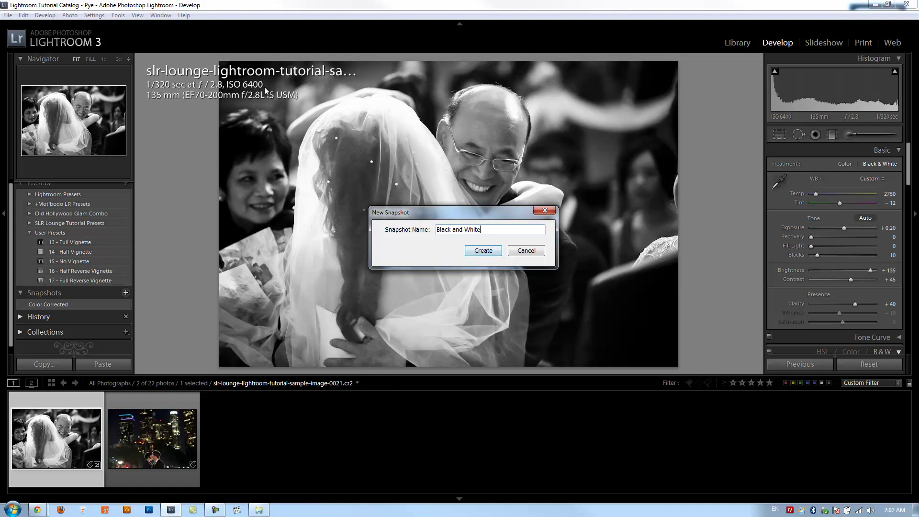
click(483, 250)
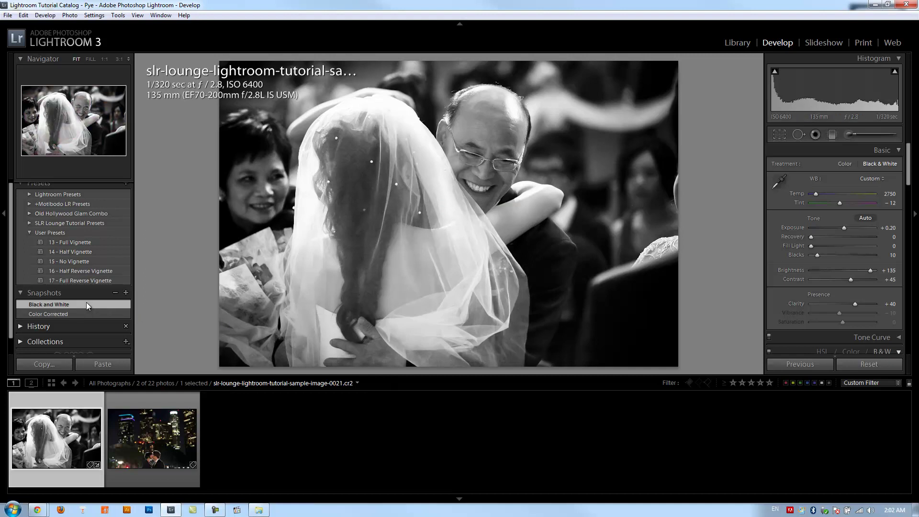
click(67, 315)
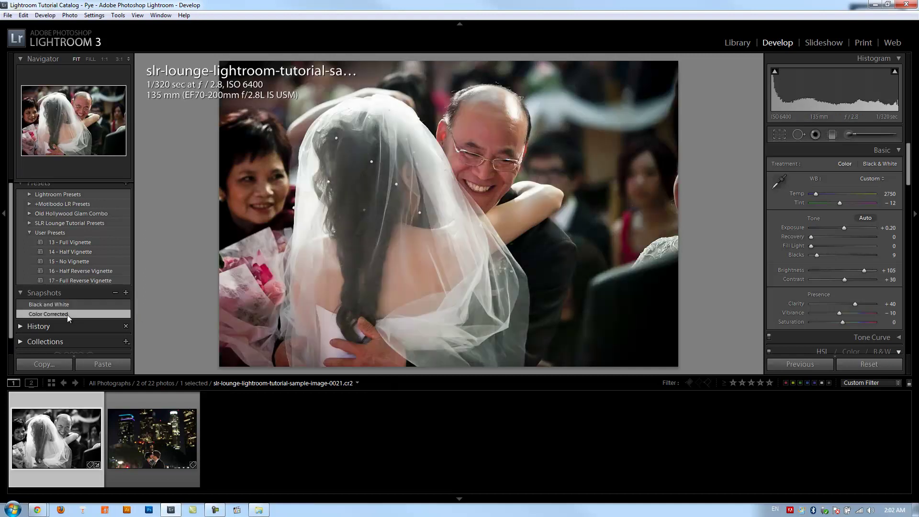
click(74, 304)
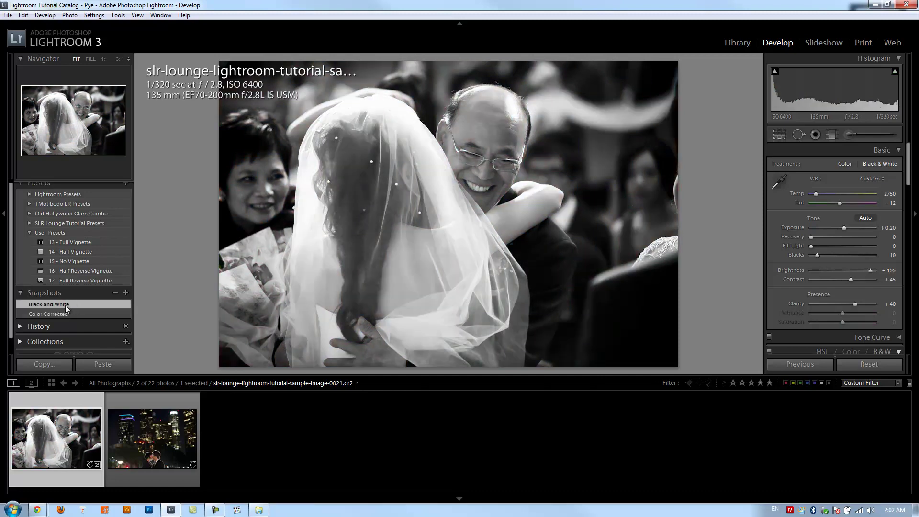
Step: Open the night skyline photo of the kissing couple and examine the noise in its dark background at 1:1 and 3:1 zoom
key(Right)
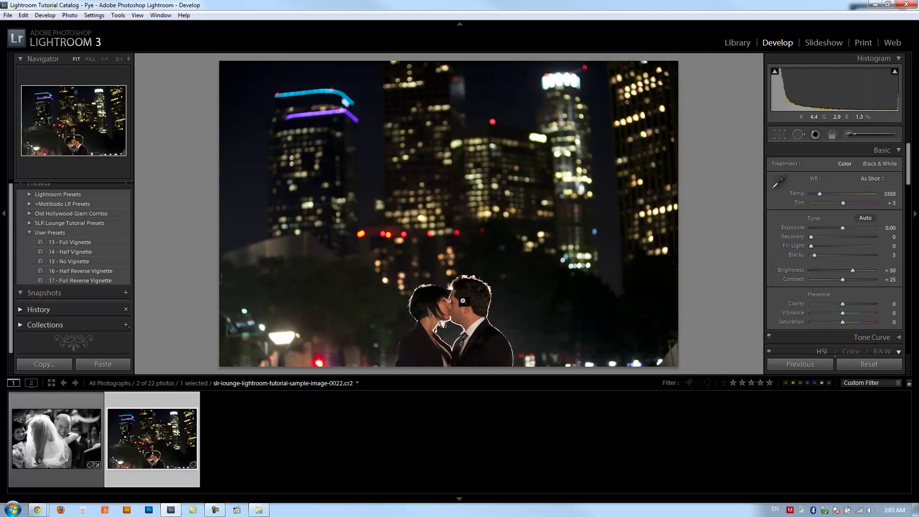
click(378, 322)
drag(325, 318, 394, 256)
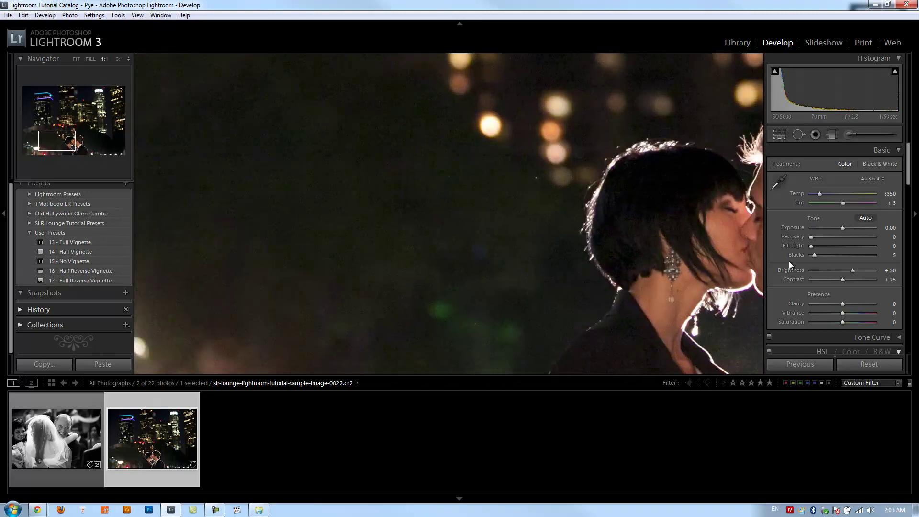
scroll(827, 261, down, 10)
scroll(827, 260, up, 3)
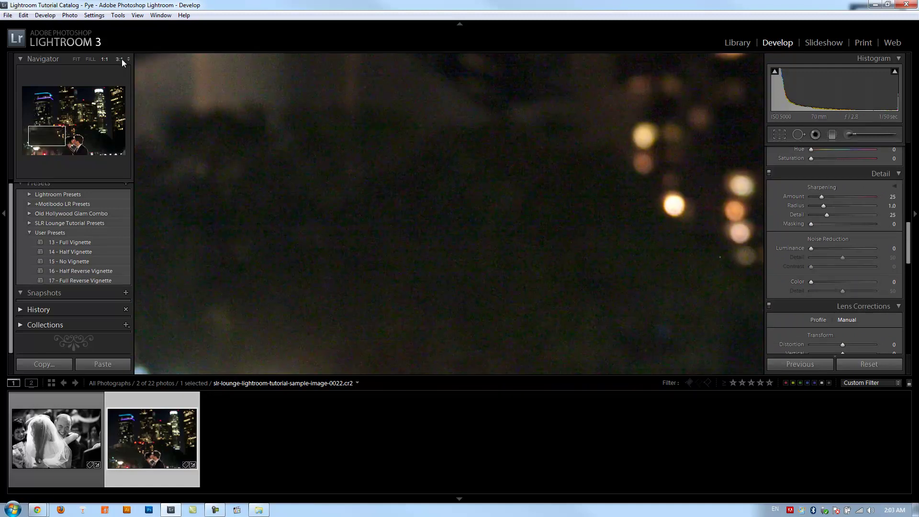
click(121, 59)
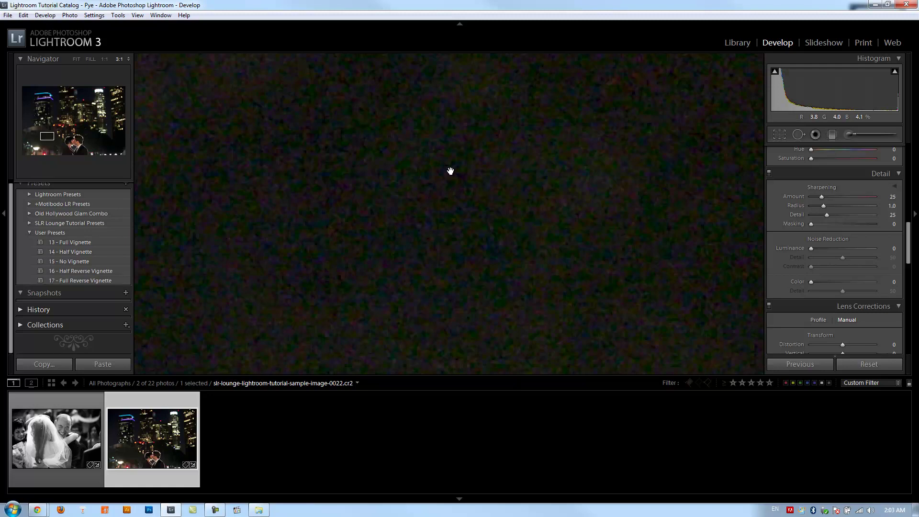
click(428, 186)
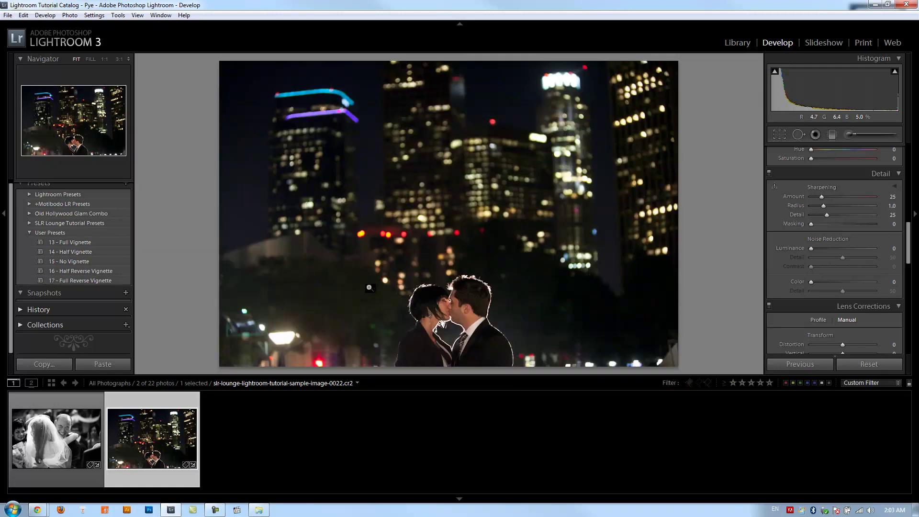
click(333, 285)
drag(375, 246, 406, 204)
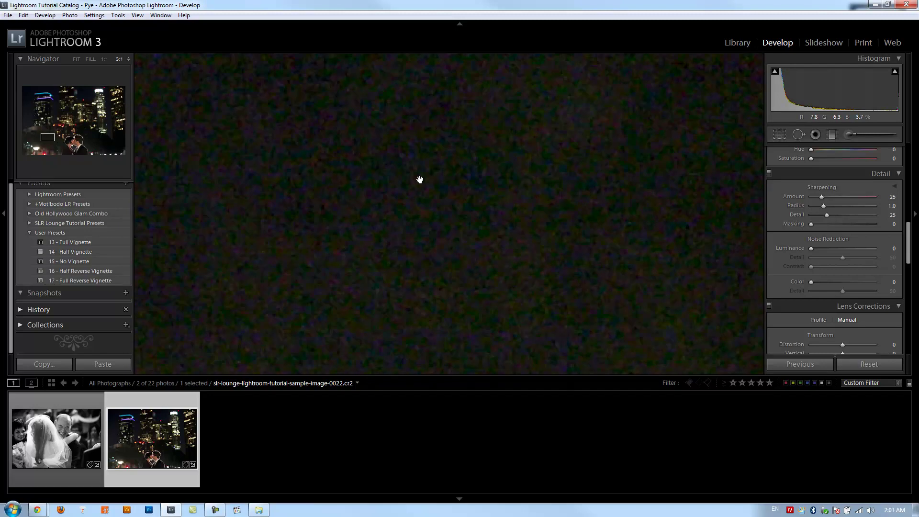
Step: Set the color noise reduction to 60, checking the dark background at 3:1 zoom
drag(461, 225, 448, 209)
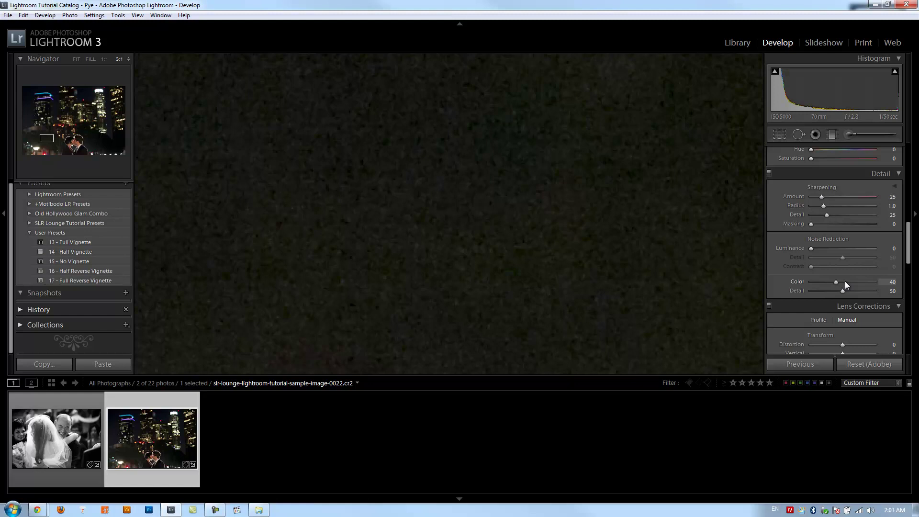
drag(845, 281, 858, 283)
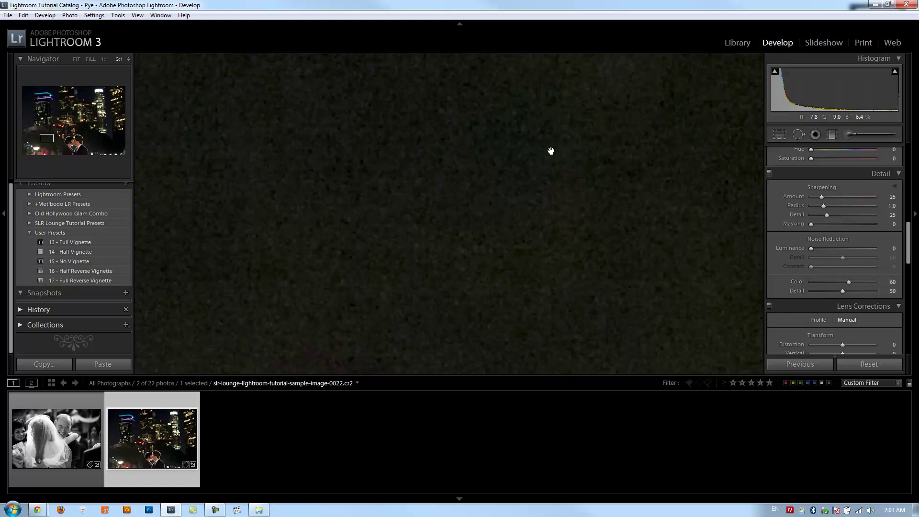
click(532, 165)
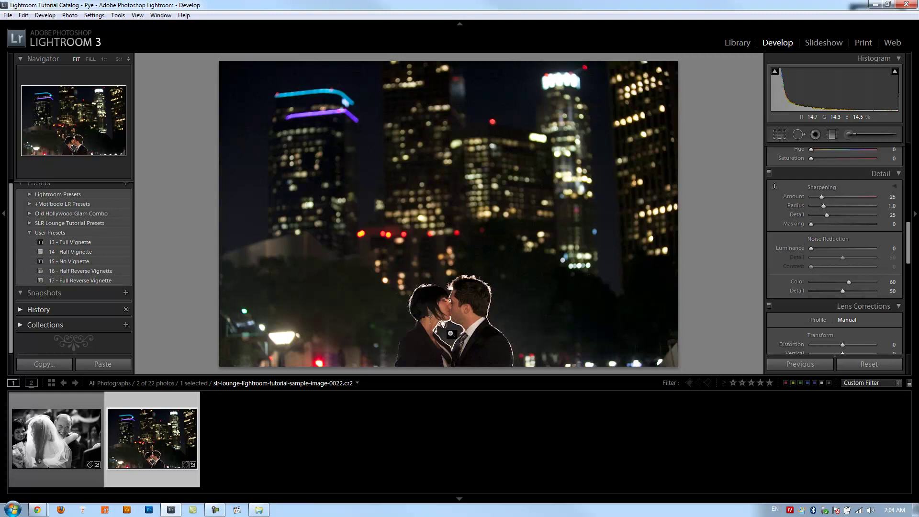
Step: Set the white balance by sampling the man's white shirt as the neutral target
scroll(781, 272, up, 8)
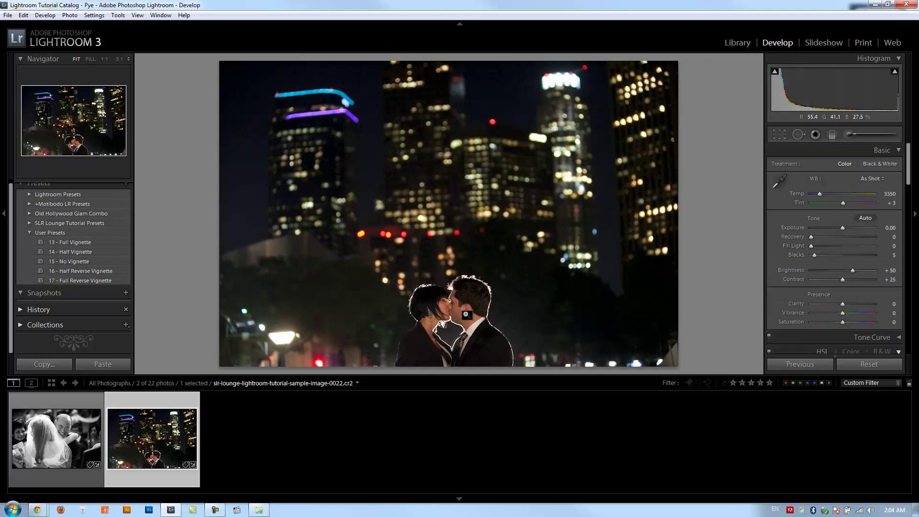
key(w)
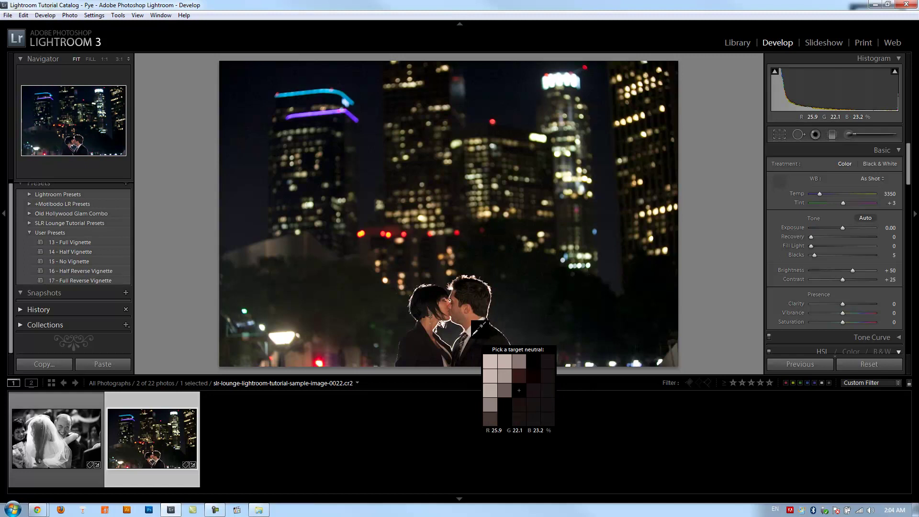
click(472, 331)
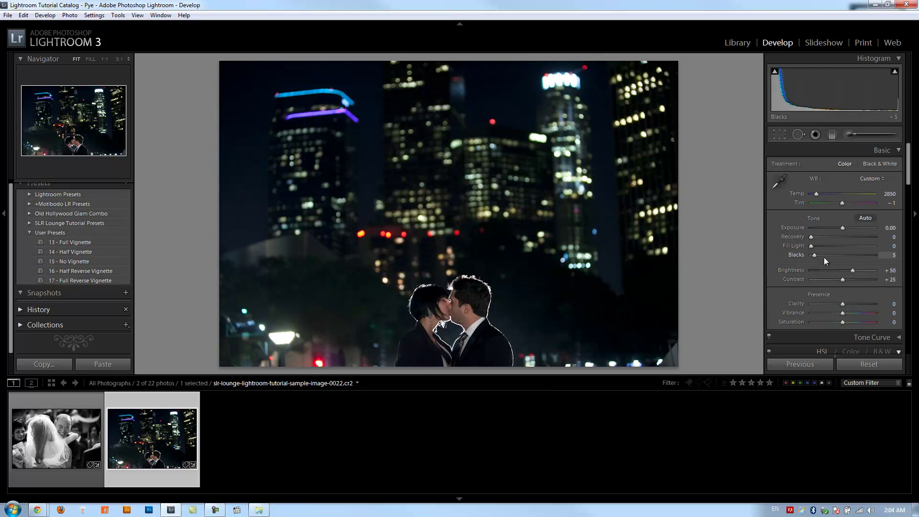
Step: Try raising the blacks to 10 and check the kissing couple at 3:1 and 1:1 zoom
key(shift+Down)
key(shift+Up)
key(shift+Up)
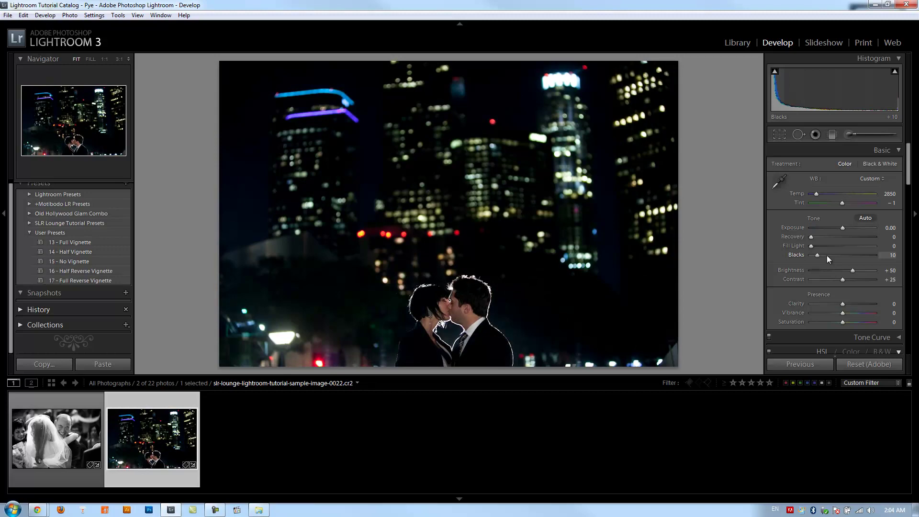
click(461, 319)
click(415, 245)
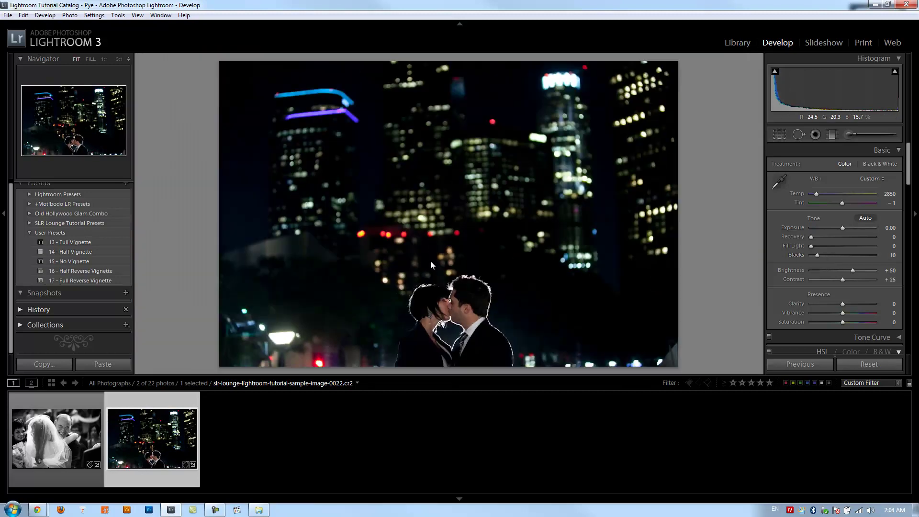
click(430, 261)
click(107, 55)
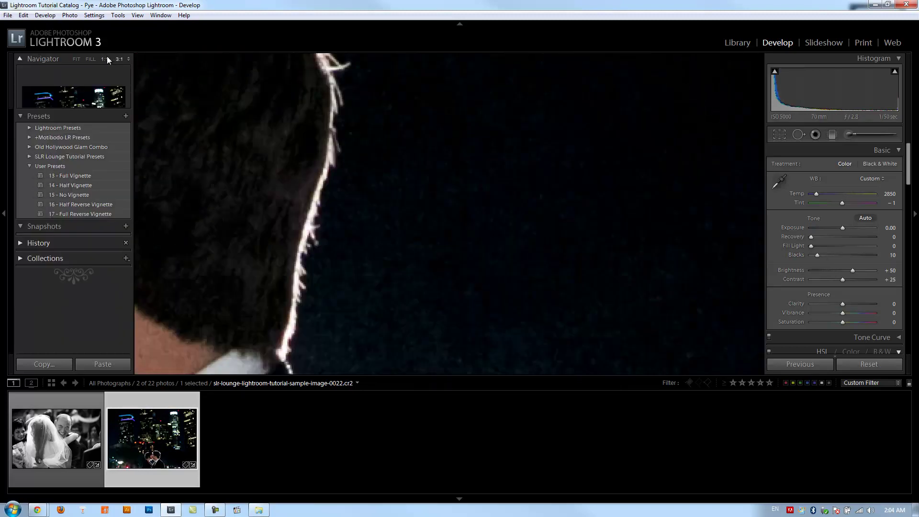
click(105, 59)
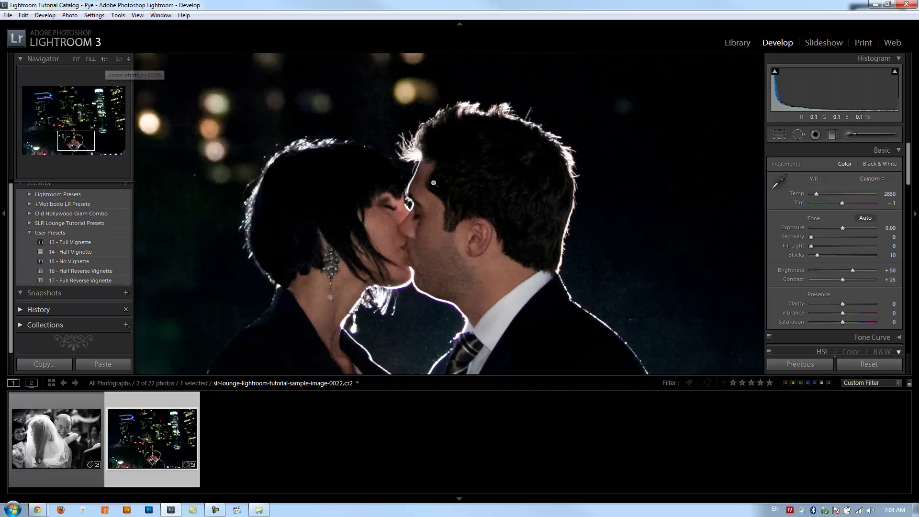
click(430, 271)
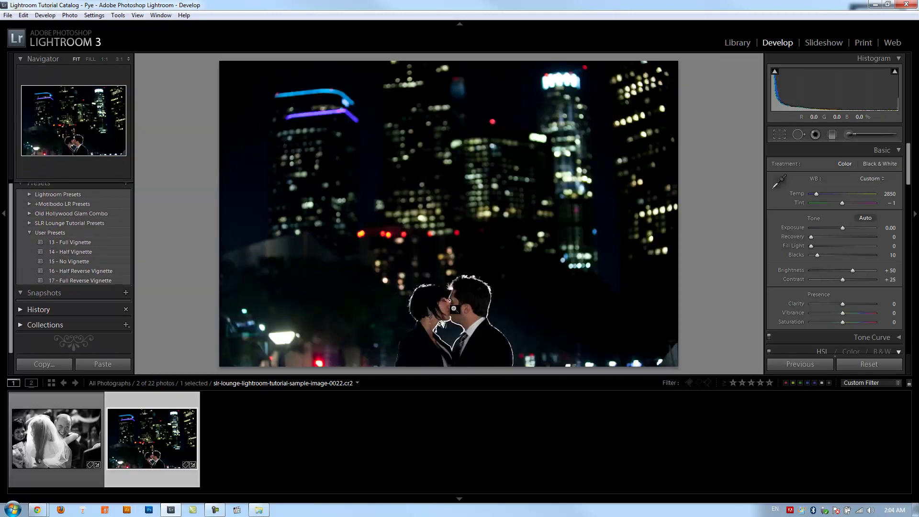
Step: Check the photo's shadow and highlight clipping, and reset the blacks to their default of 5
key(j)
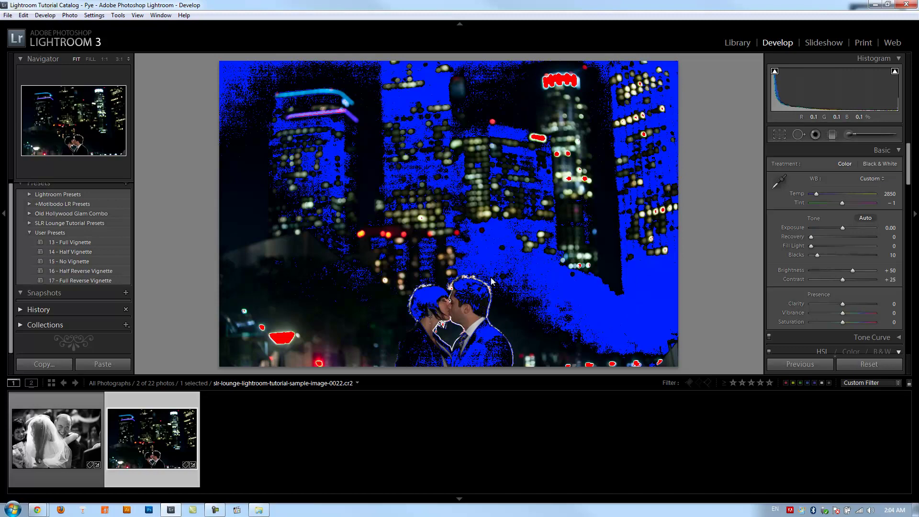
key(j)
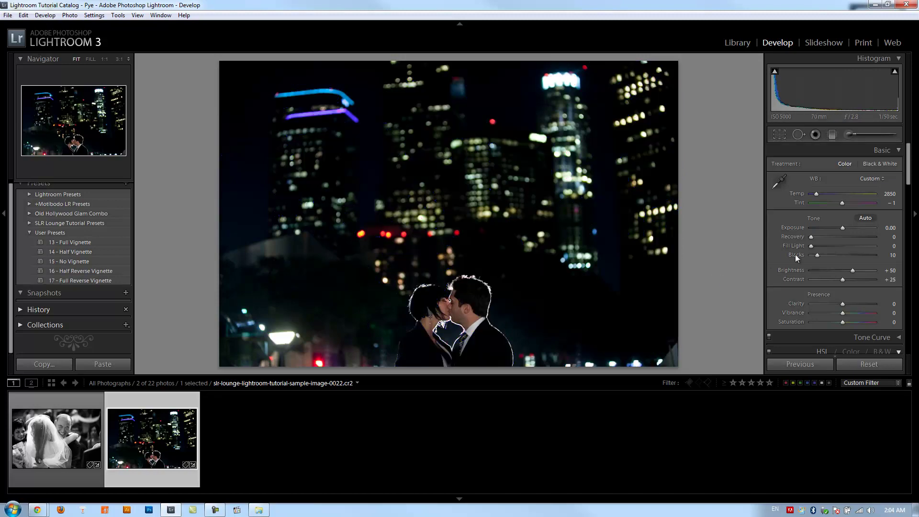
double_click(821, 257)
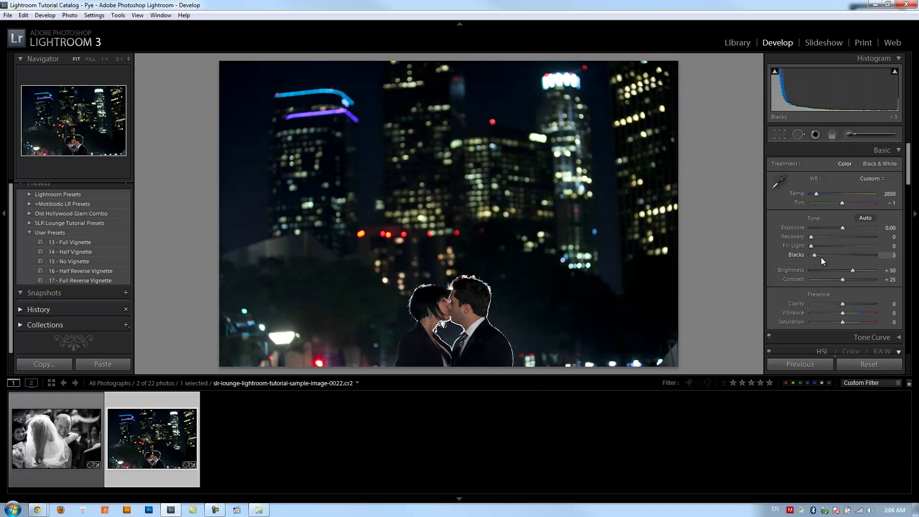
Step: Set the contrast to +68, checking the shadow and highlight clipping while adjusting
key(j)
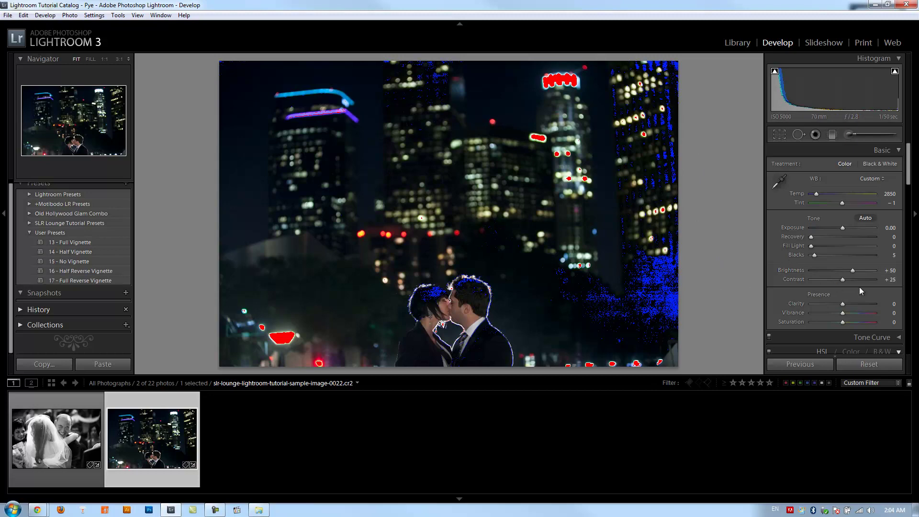
drag(855, 279, 857, 282)
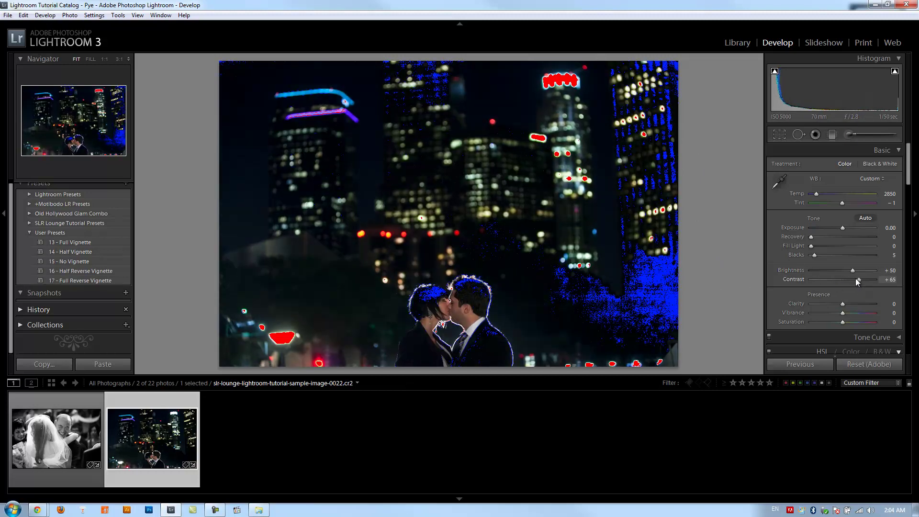
key(Up)
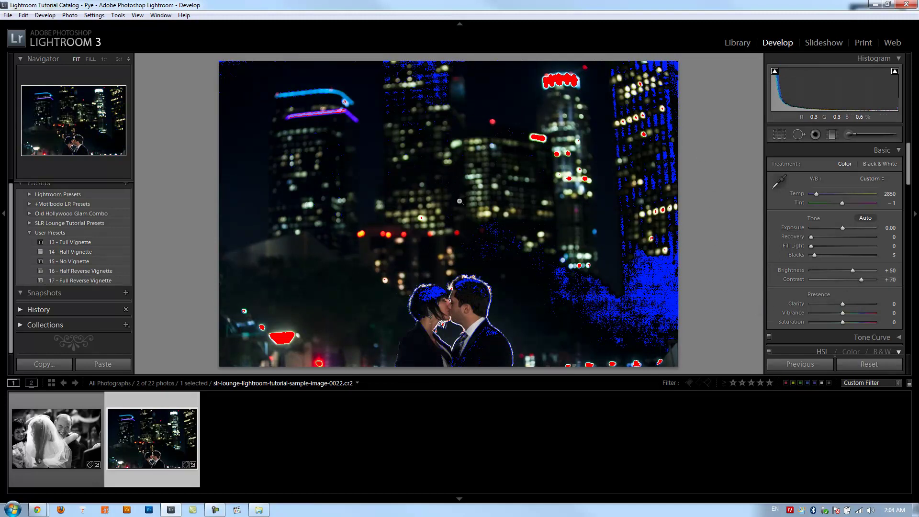
key(j)
drag(864, 280, 862, 280)
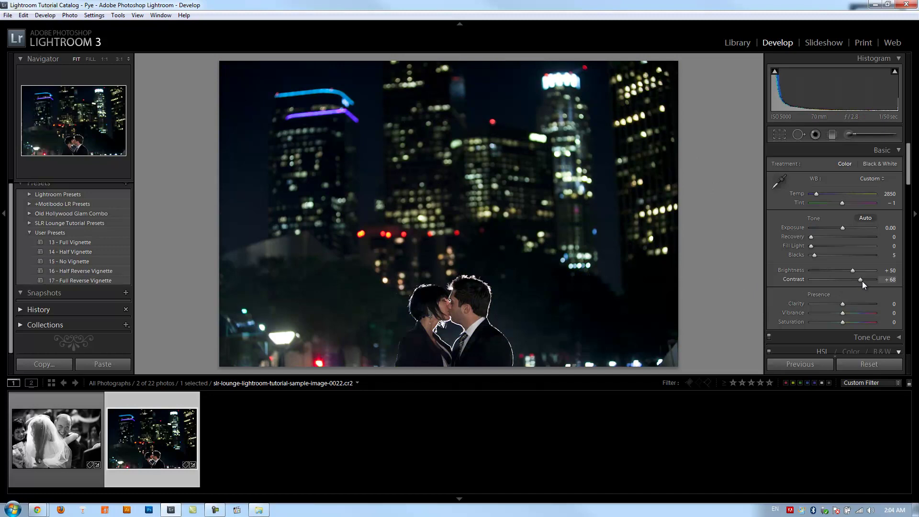
Step: Set brightness to +60 and fine-tune the white balance to temperature 3000 and tint +9, checking the couple's skin at 1:1
click(484, 314)
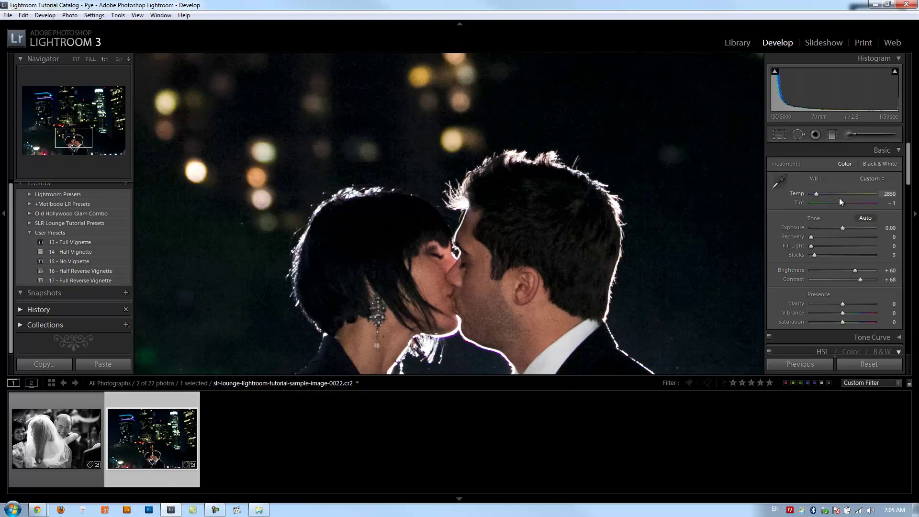
drag(842, 203, 843, 202)
click(635, 203)
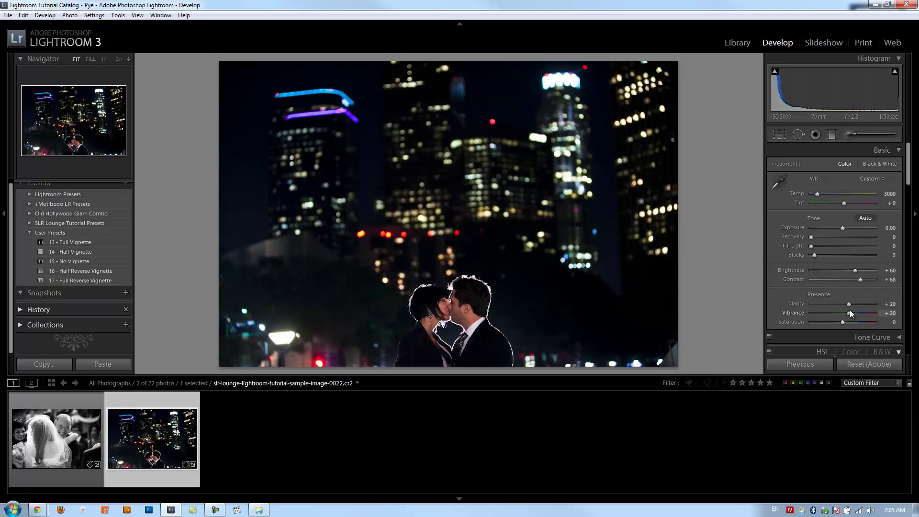
Step: Set clarity to +20 and vibrance to +40, and check the couple at 1:1 zoom
key(shift+Up)
click(445, 316)
scroll(480, 291, down, 3)
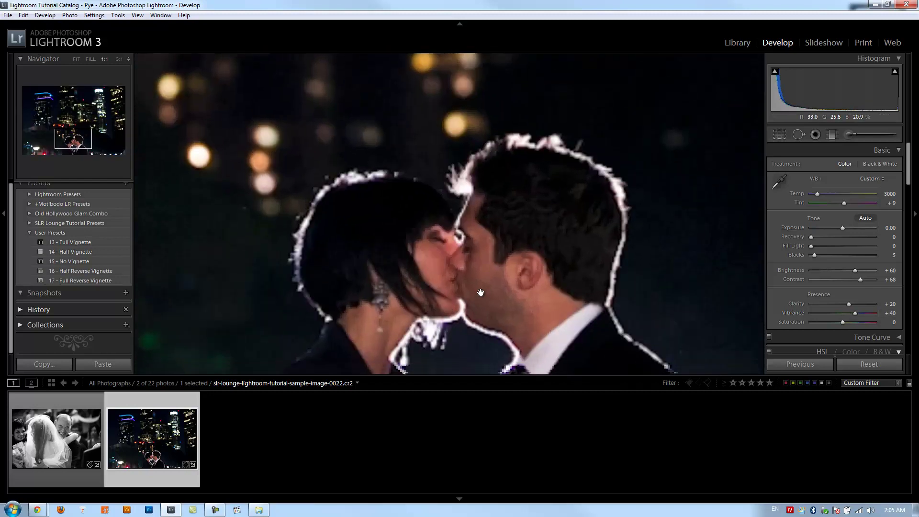
click(476, 251)
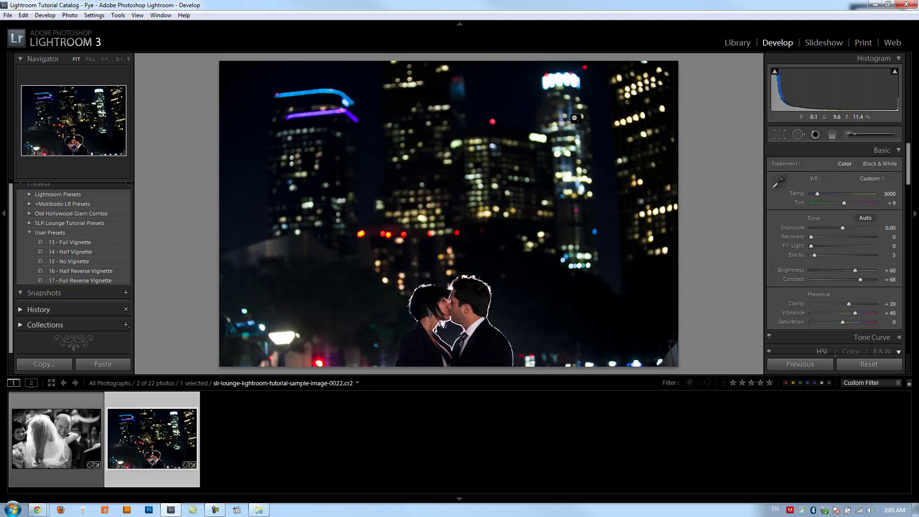
Step: Start a new Adjustment Brush with the Basic Burn preset at exposure -0.66 and brush size 32
click(852, 136)
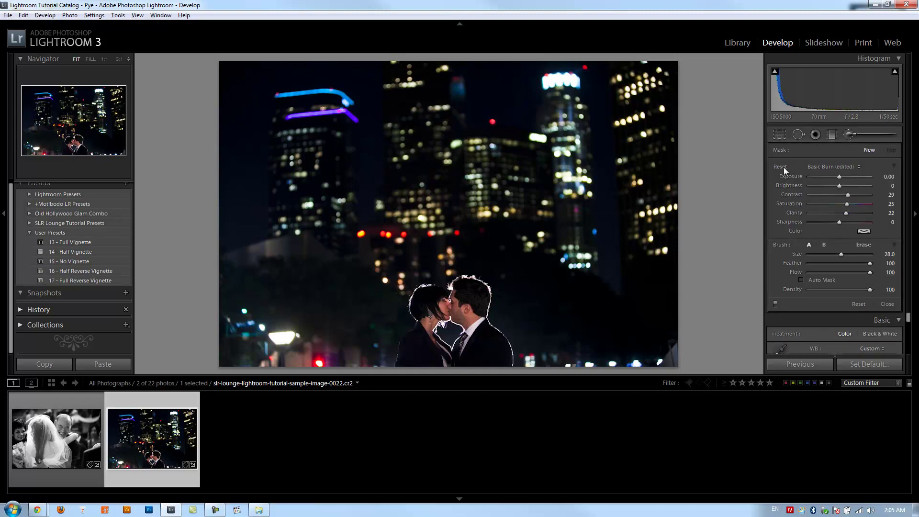
click(783, 168)
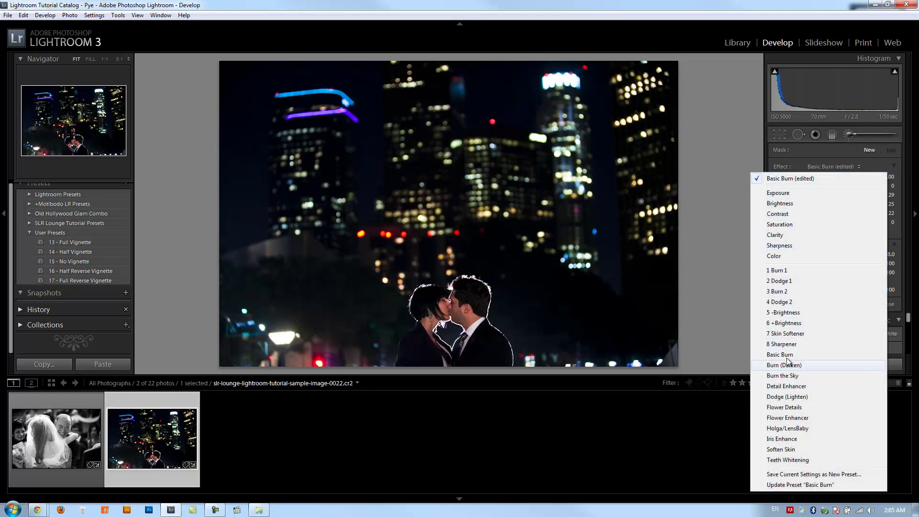
click(780, 355)
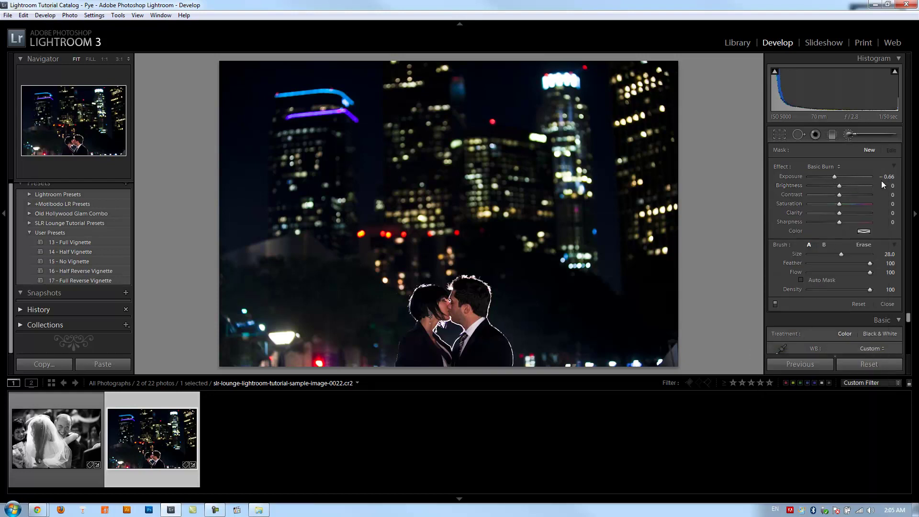
scroll(709, 353, up, 2)
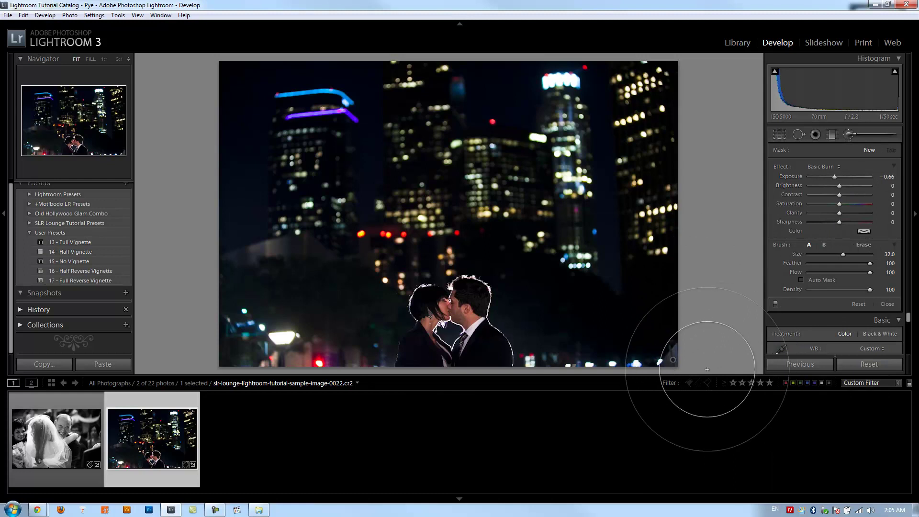
Step: Burn the photo's bottom edge and the dark surroundings of the couple, enlarging the brush to size 37
drag(707, 369, 446, 381)
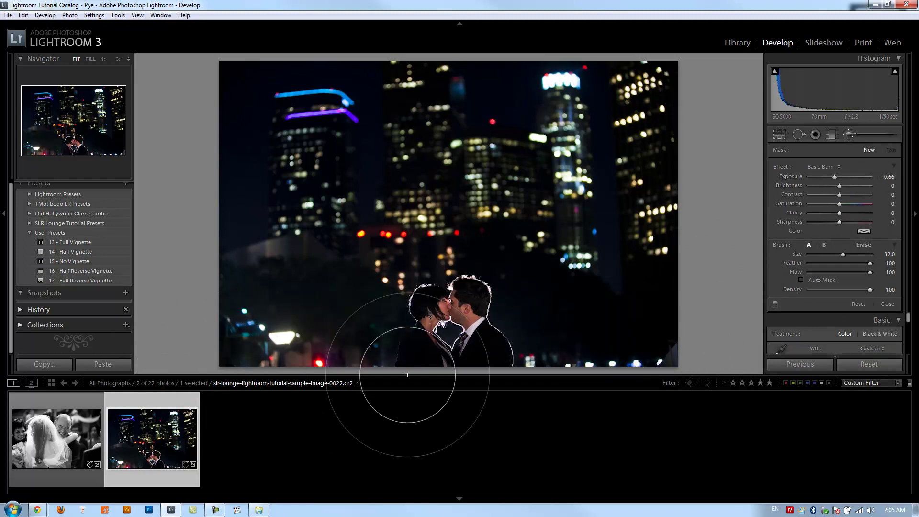
click(673, 360)
scroll(692, 353, up, 2)
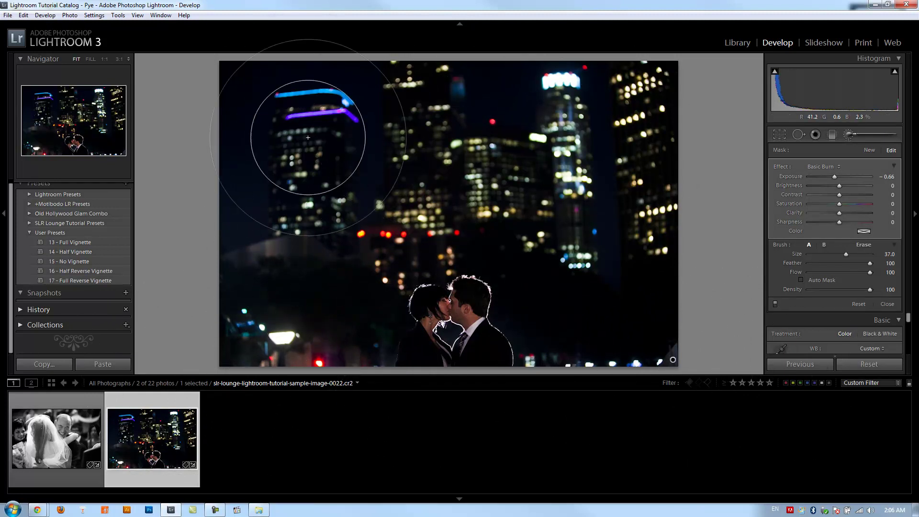
scroll(455, 310, up, 2)
scroll(455, 300, down, 2)
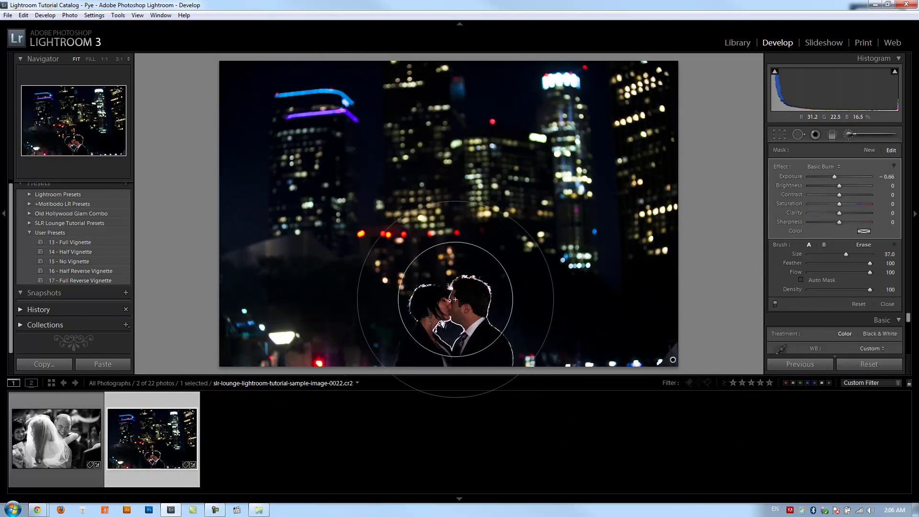
Step: Erase the burn from the kissing couple's faces and clothing with a small eraser of about size 9
mouse_move(846, 255)
mouse_down()
mouse_move(798, 255)
mouse_move(827, 254)
mouse_up()
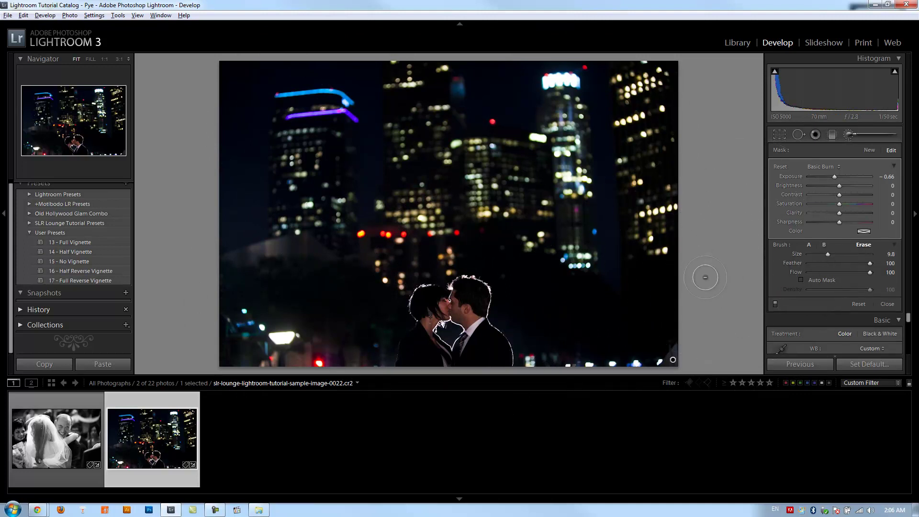
scroll(466, 305, down, 1)
mouse_move(463, 306)
mouse_down()
mouse_move(455, 313)
mouse_move(464, 295)
mouse_move(474, 308)
mouse_move(460, 350)
mouse_move(476, 341)
mouse_move(492, 360)
mouse_up()
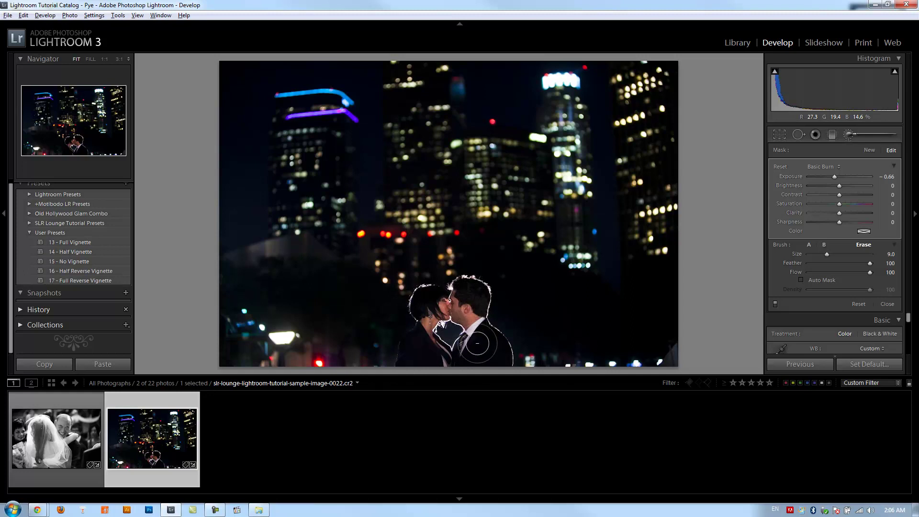
mouse_move(477, 343)
mouse_down()
mouse_move(494, 360)
mouse_move(492, 381)
mouse_up()
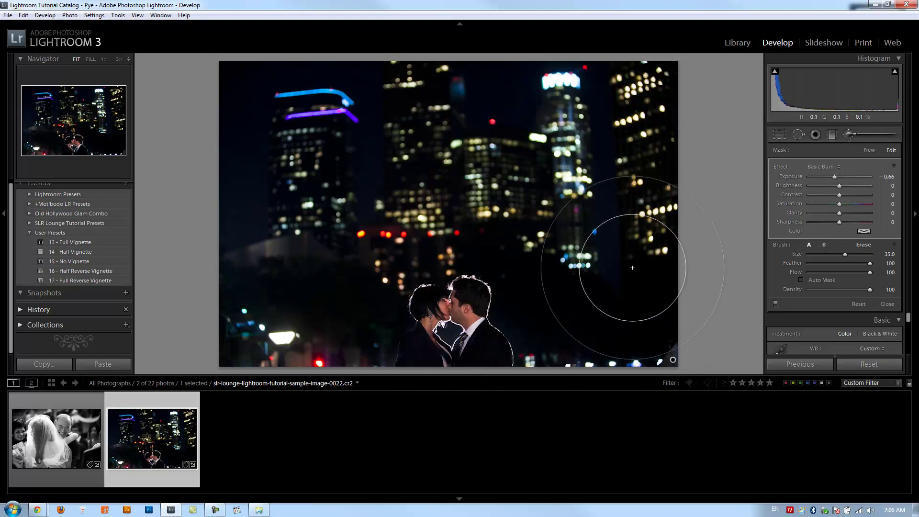
Step: Burn the dark background beside the man with a size 33 brush and check the brush mask
scroll(632, 267, down, 1)
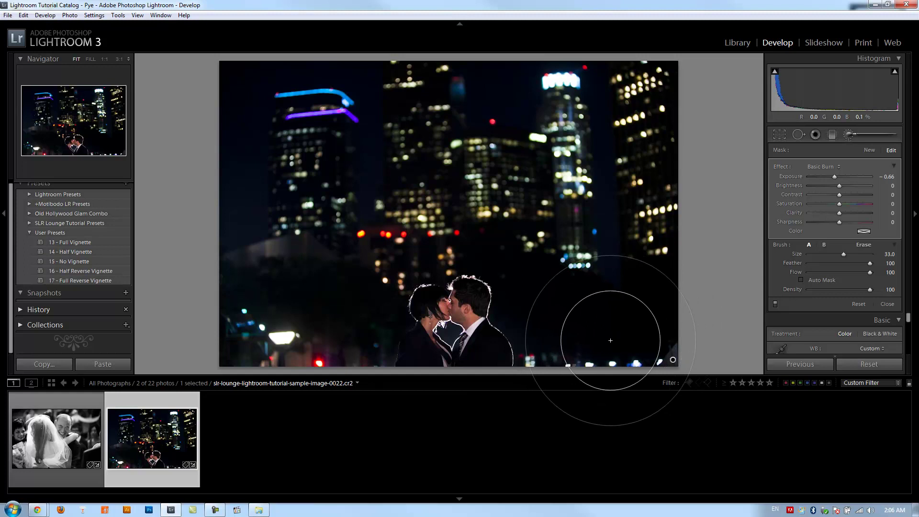
mouse_move(610, 340)
mouse_down()
mouse_move(571, 326)
mouse_move(572, 337)
mouse_move(572, 325)
mouse_up()
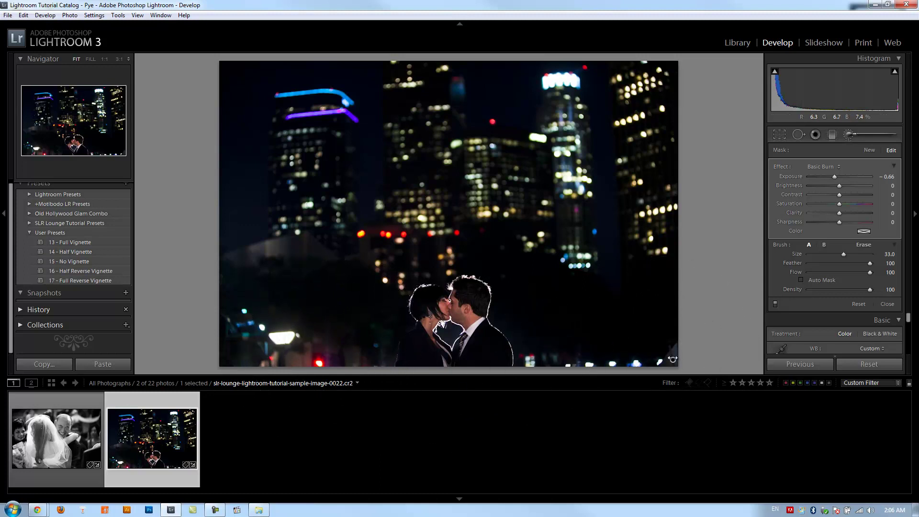
mouse_move(672, 359)
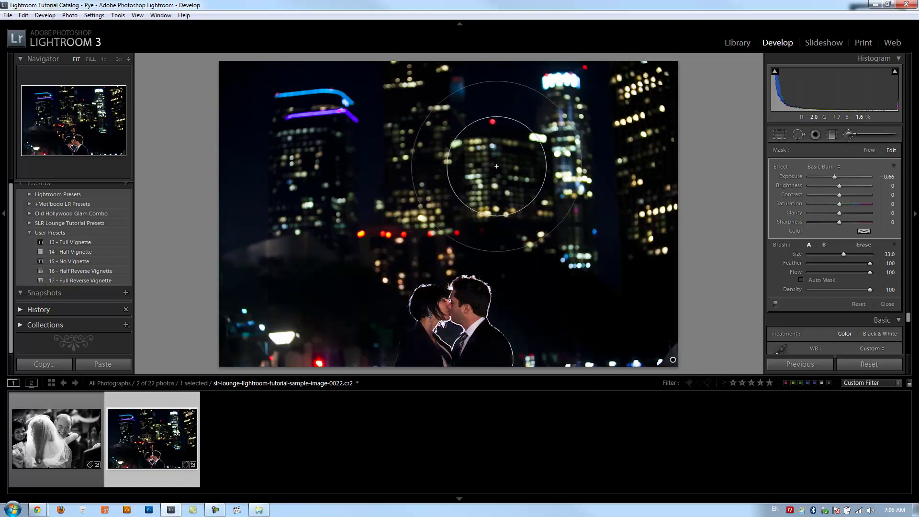
Step: Erase the burn from the city buildings with an eraser of size 36 and finish the Adjustment Brush edit
key(alt)
scroll(397, 214, up, 9)
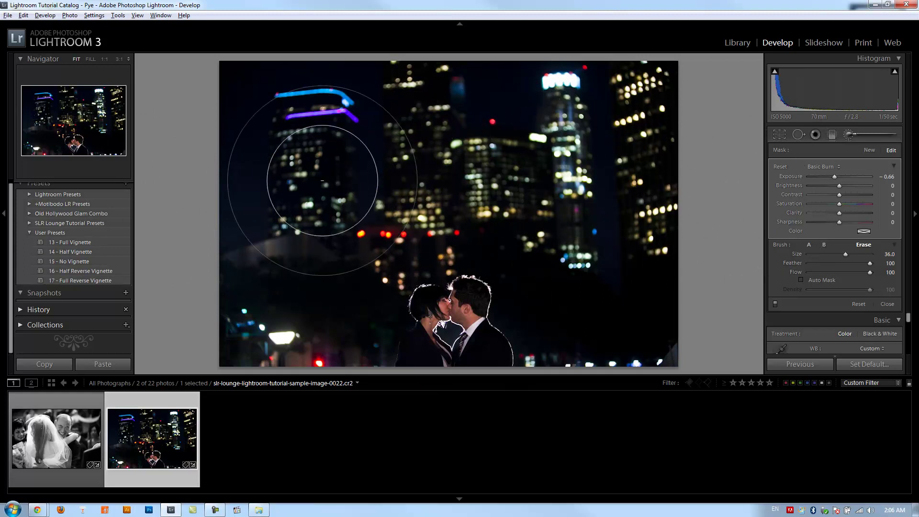
click(848, 134)
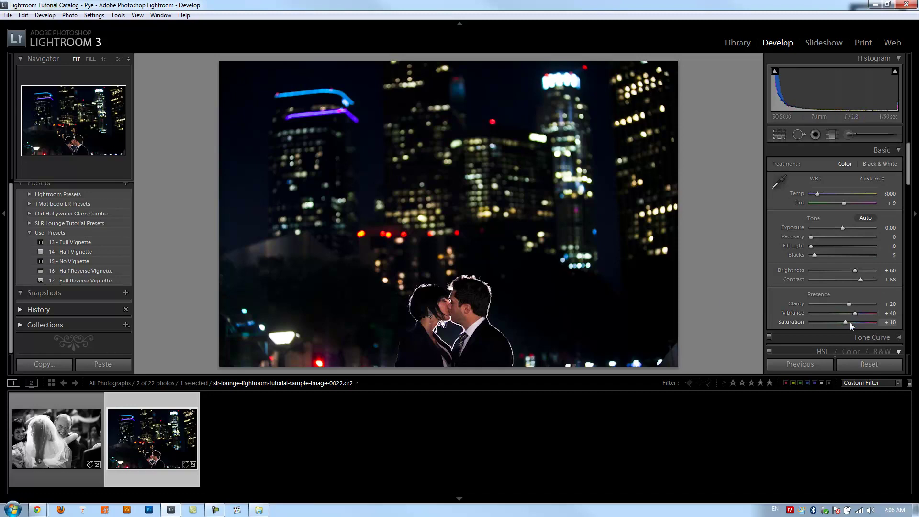
click(454, 317)
click(453, 317)
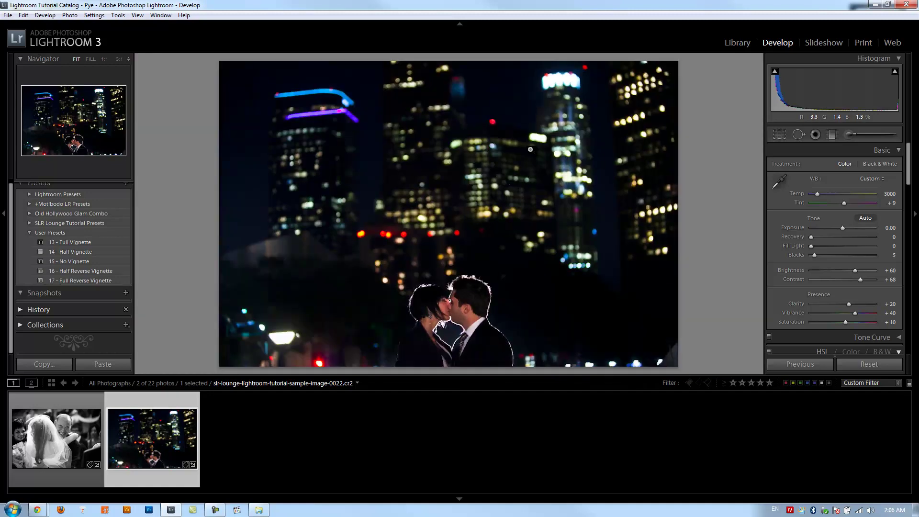
Step: Start a new Adjustment Brush with exposure 0.00, contrast 16, saturation 32, clarity 22 and brush size 21
click(848, 135)
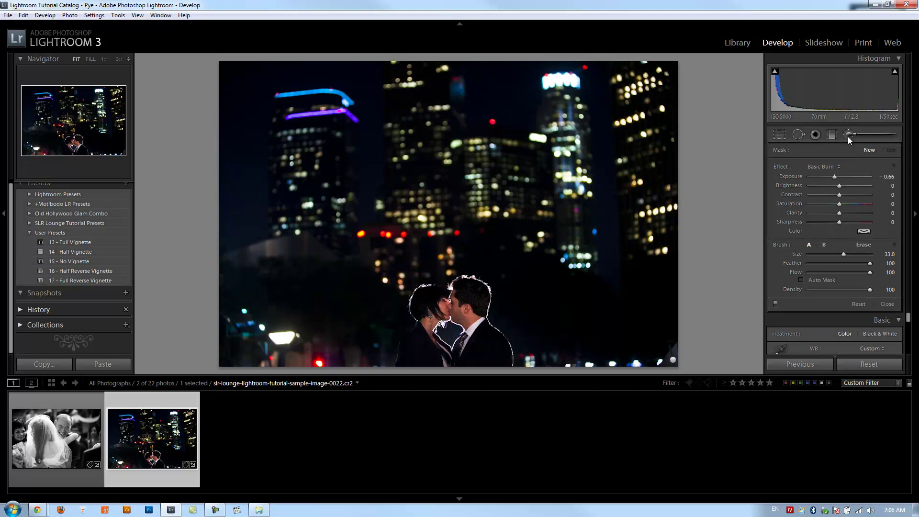
alt+click(778, 165)
click(847, 204)
drag(849, 205, 850, 206)
scroll(646, 111, down, 6)
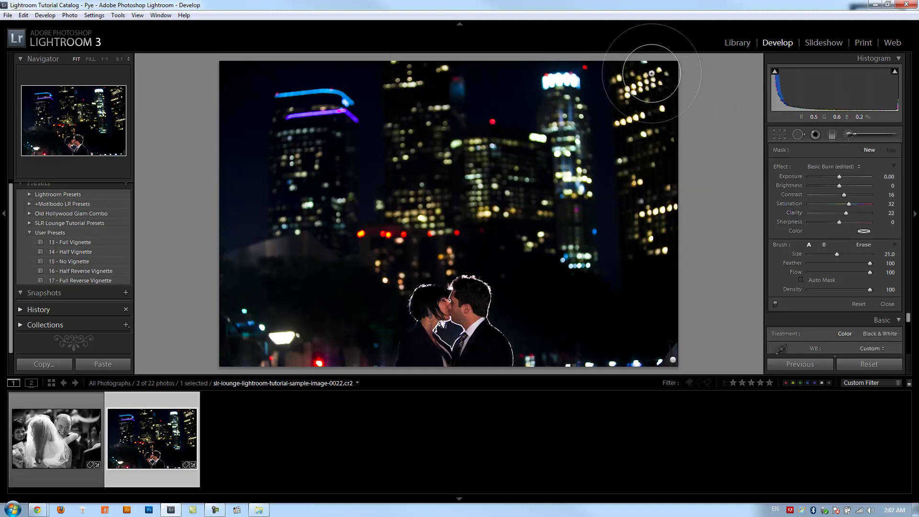
Step: Paint the contrast, saturation and clarity boost over the lit skyscrapers with brush sizes between 19 and 31
mouse_move(639, 116)
mouse_down()
mouse_move(637, 189)
mouse_move(654, 238)
mouse_up()
scroll(572, 247, down, 1)
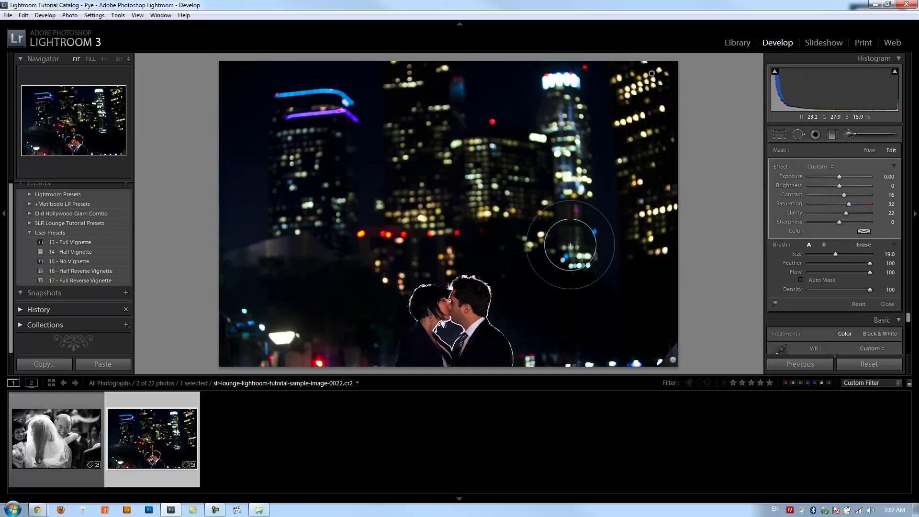
drag(572, 247, 570, 102)
scroll(577, 52, up, 4)
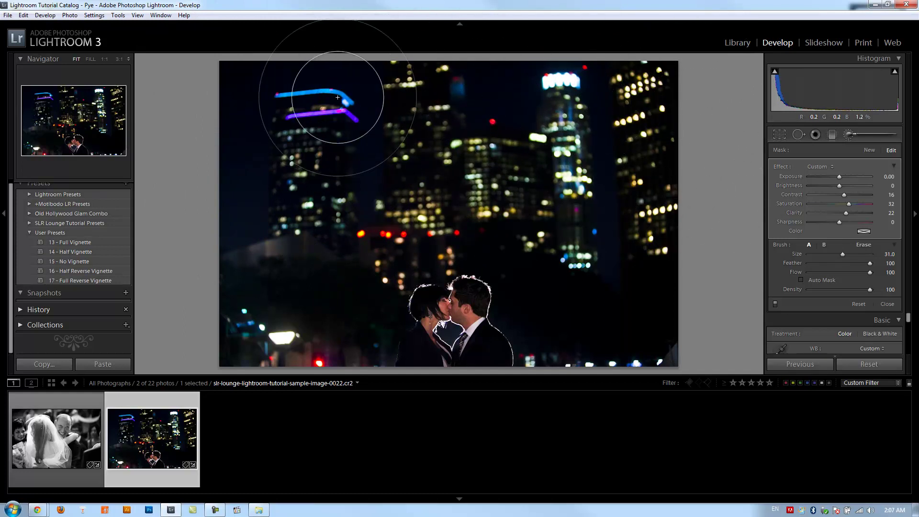
mouse_move(559, 175)
mouse_down()
mouse_move(233, 201)
mouse_move(630, 200)
mouse_move(530, 283)
mouse_up()
Step: Erase the brush effect from the kissing couple with an eraser of size 17 to 27 and increase the brush's saturation
key(alt)
scroll(508, 319, down, 5)
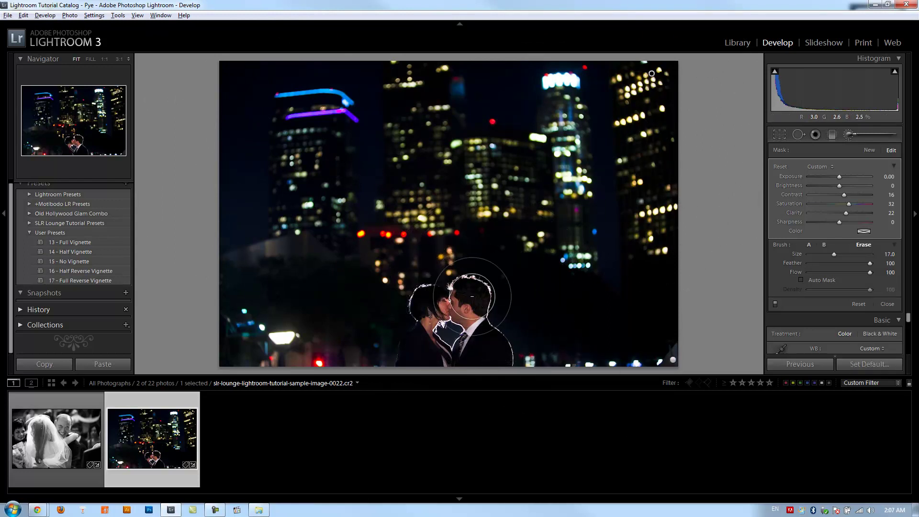
scroll(430, 302, up, 3)
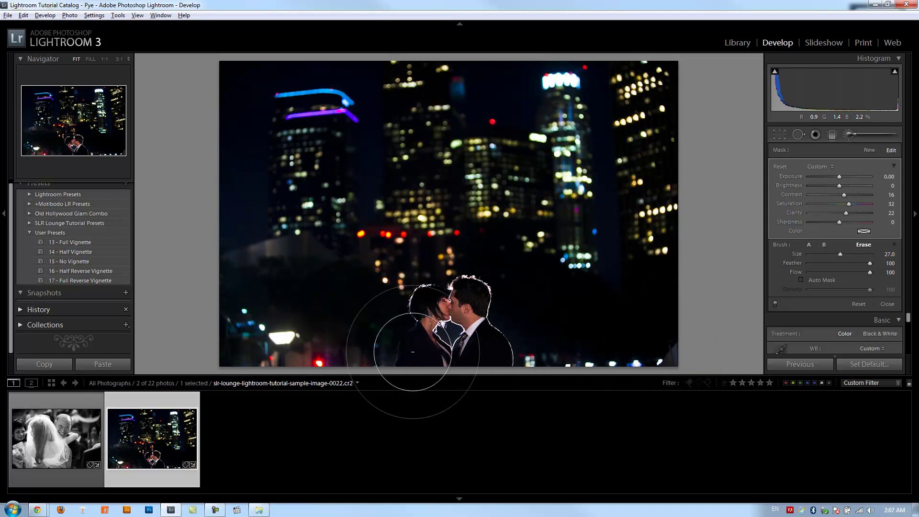
key(alt)
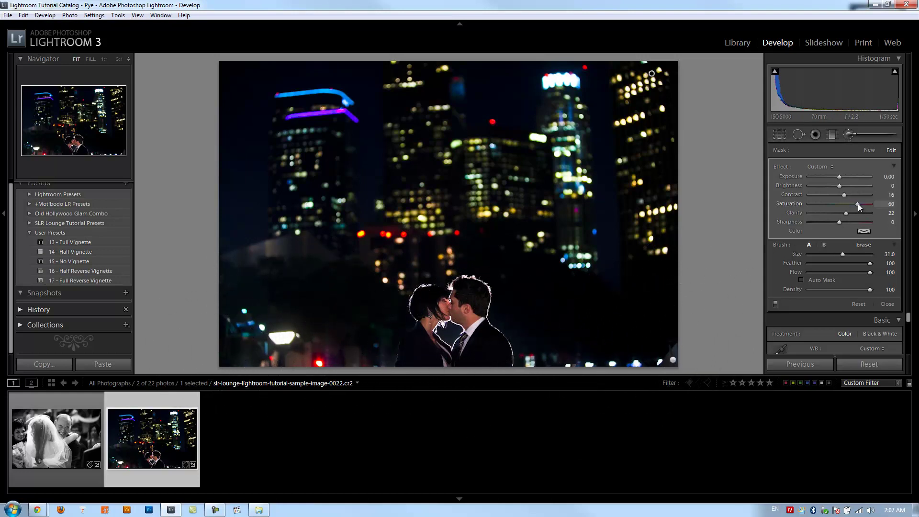
drag(854, 203, 852, 203)
click(848, 134)
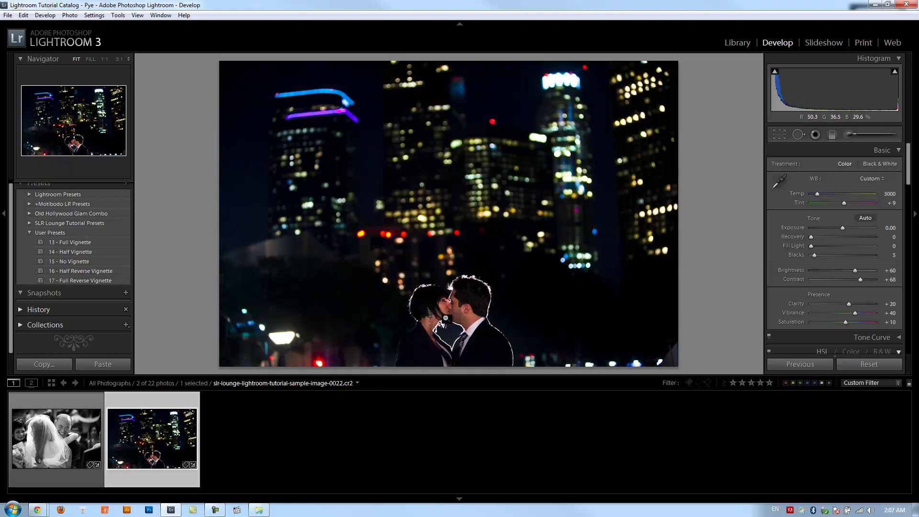
Step: Examine the kissing couple and the surrounding shadows at 1:1 for noise and edge detail
click(446, 318)
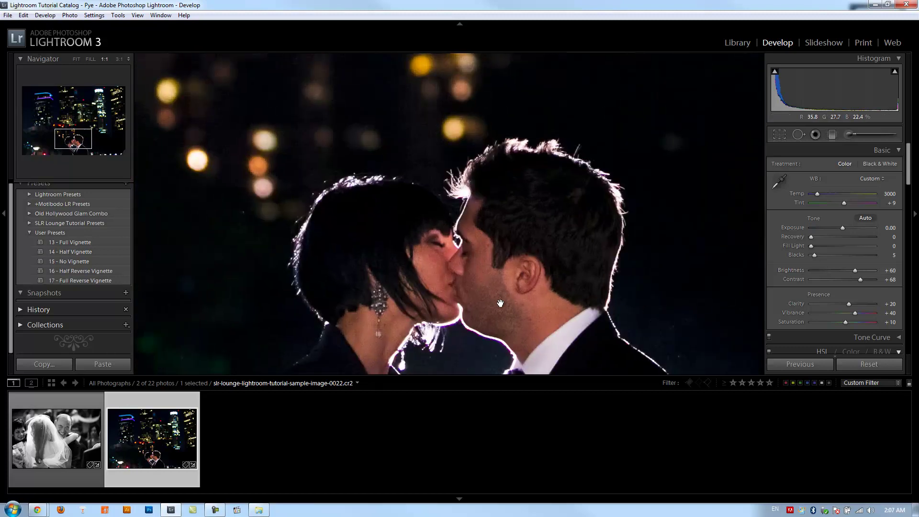
drag(500, 303, 495, 248)
scroll(810, 275, down, 10)
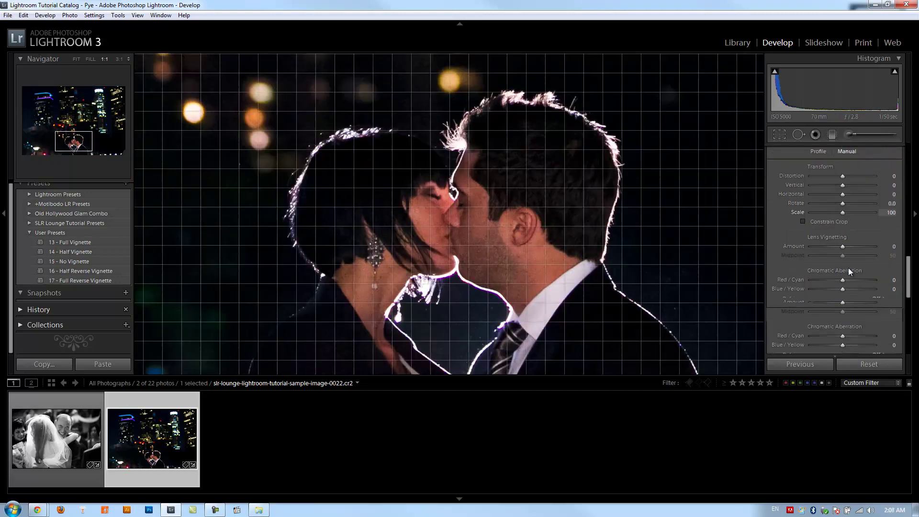
scroll(849, 248, up, 2)
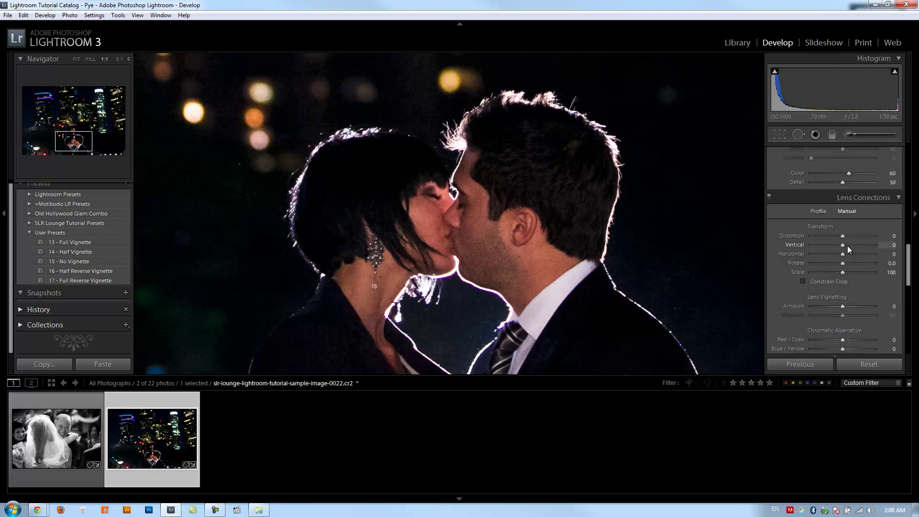
scroll(848, 245, up, 2)
drag(438, 244, 527, 232)
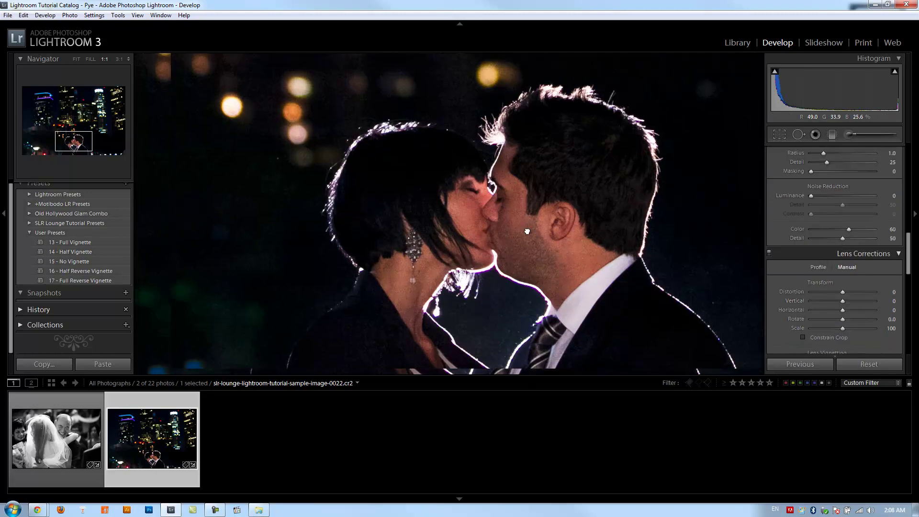
drag(627, 232, 580, 177)
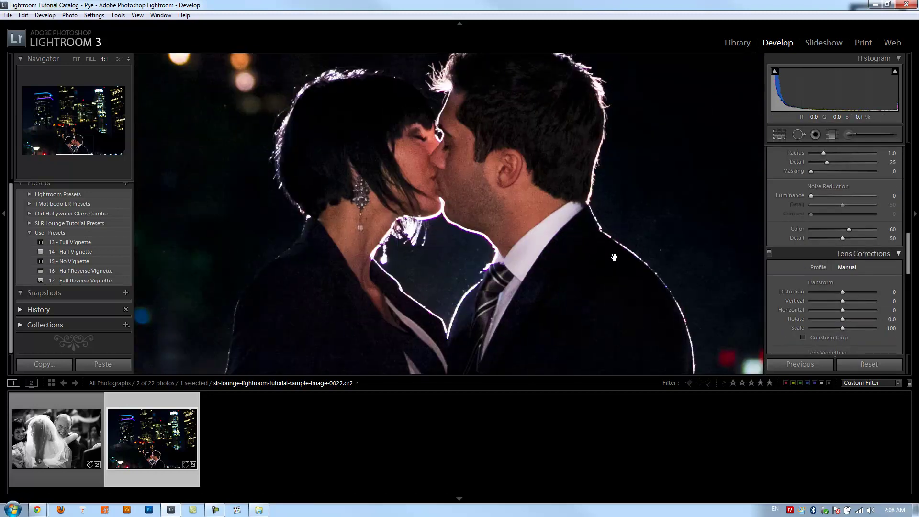
drag(529, 175, 355, 210)
drag(426, 304, 477, 222)
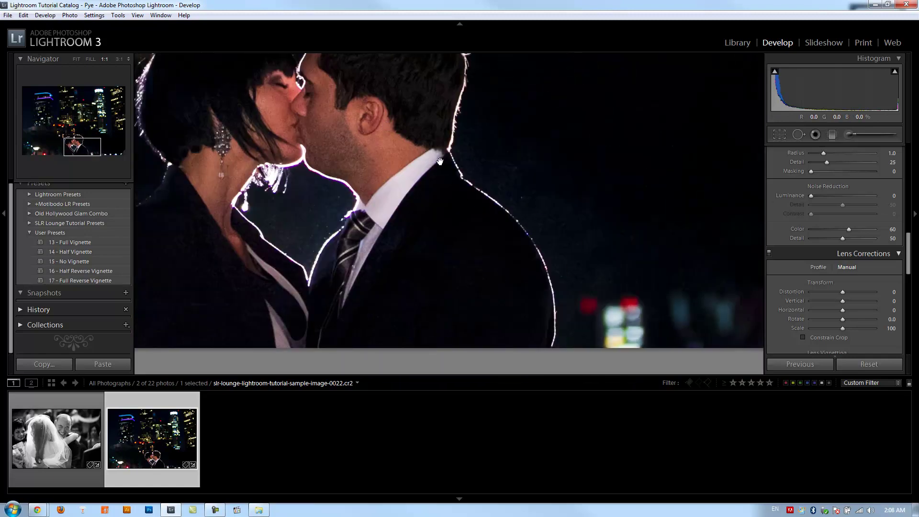
drag(440, 161, 615, 217)
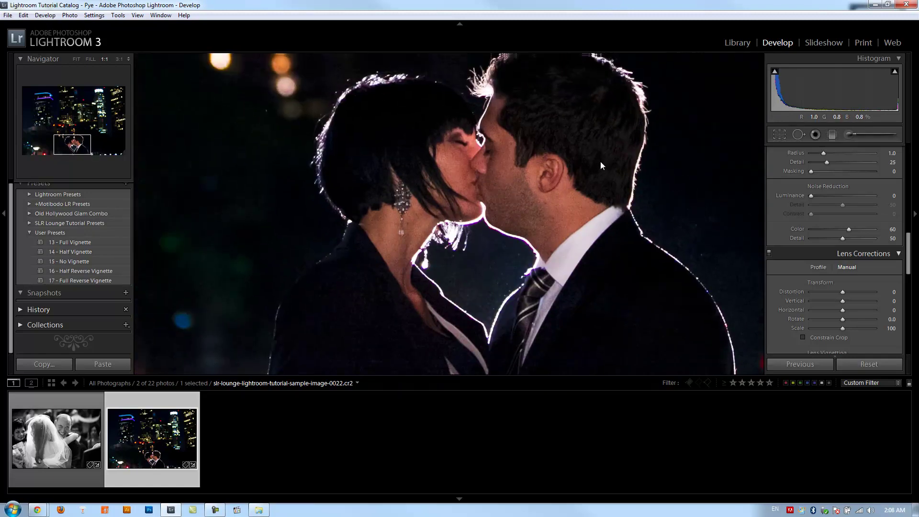
Step: Set the sharpening to amount 55, radius 1.5 and detail 45, with luminance noise reduction at 45, and check the couple at 1:1
key(ctrl+d)
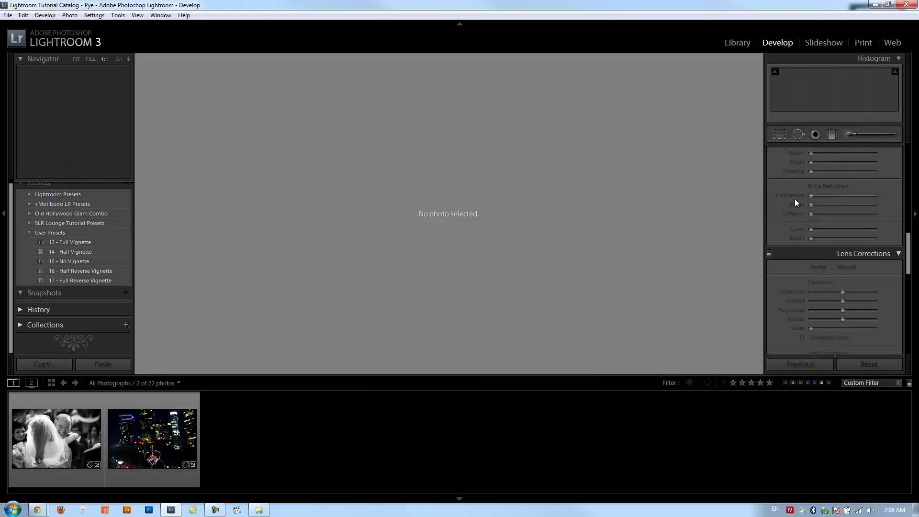
click(158, 436)
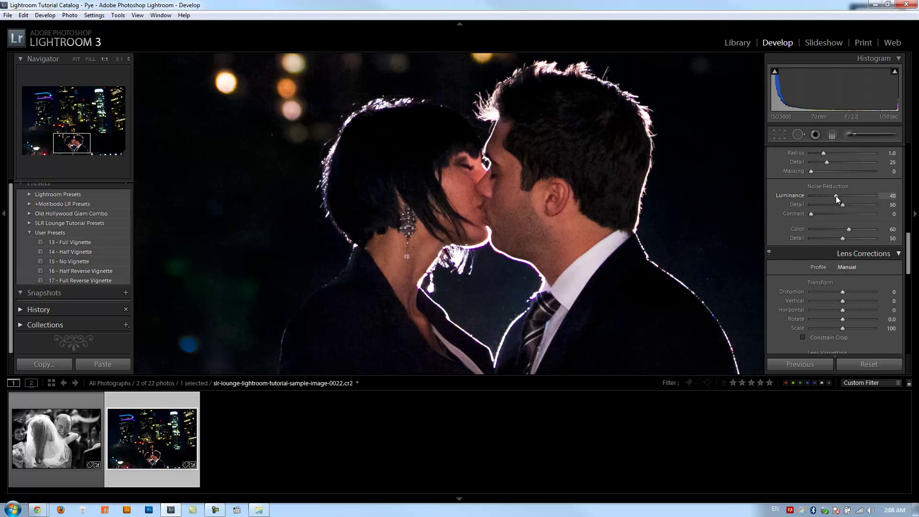
scroll(836, 196, up, 2)
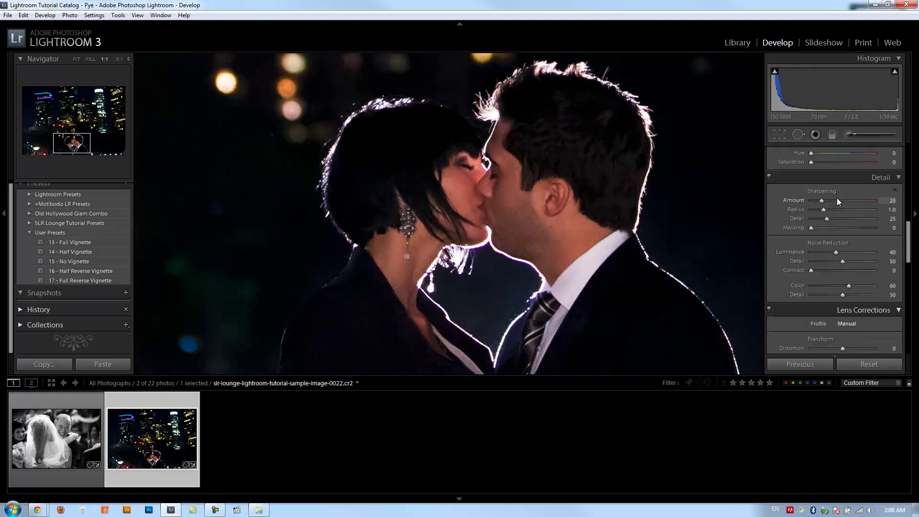
key(shift+Up)
key(shift+Up)
key(Up)
click(842, 250)
drag(227, 237, 369, 233)
drag(708, 158, 503, 217)
click(622, 275)
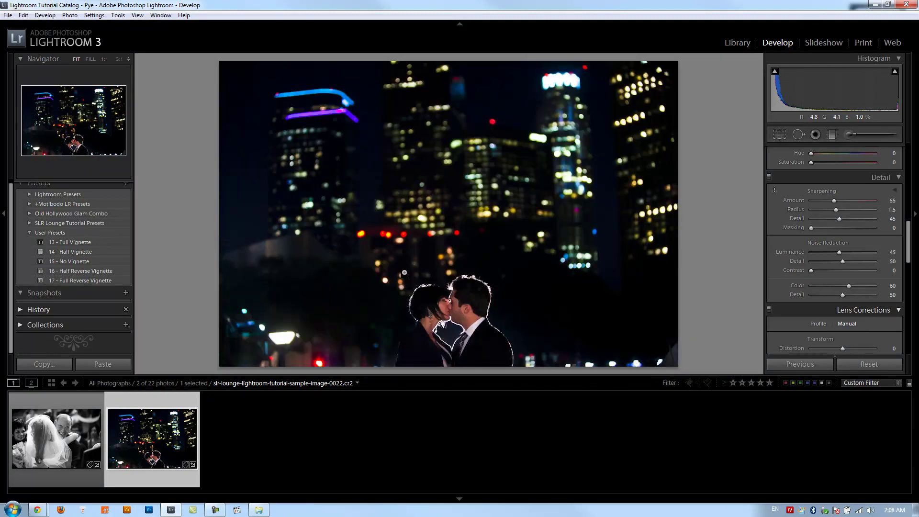
Step: Apply lens vignetting with amount -80 and midpoint 10
scroll(840, 273, down, 6)
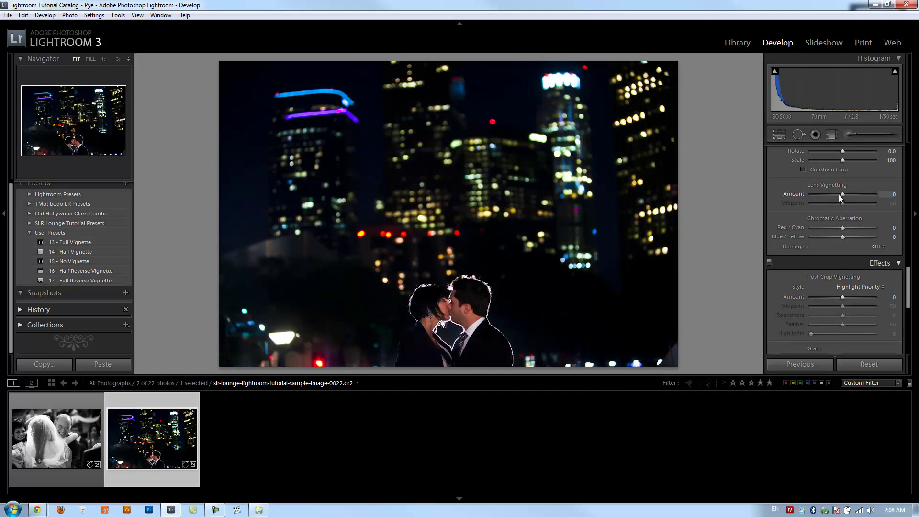
key(shift+Down)
key(shift+Down)
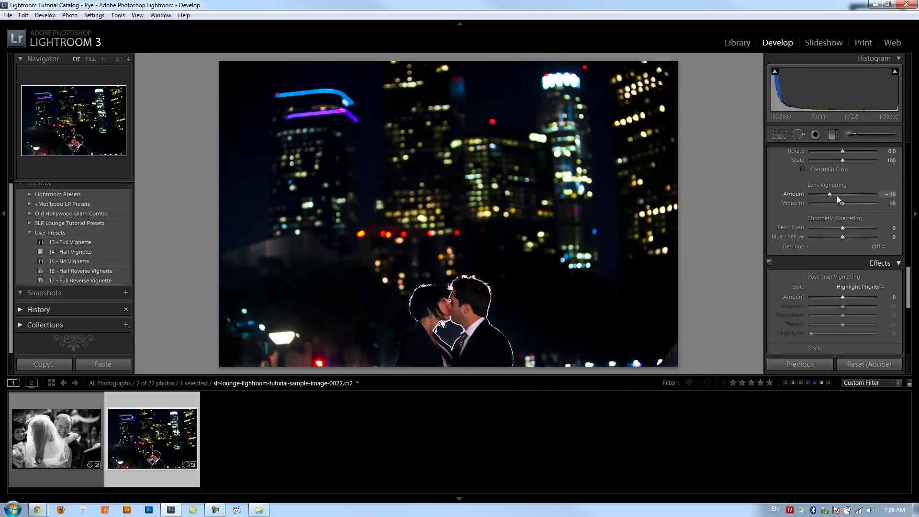
key(shift+Down)
key(shift+Down)
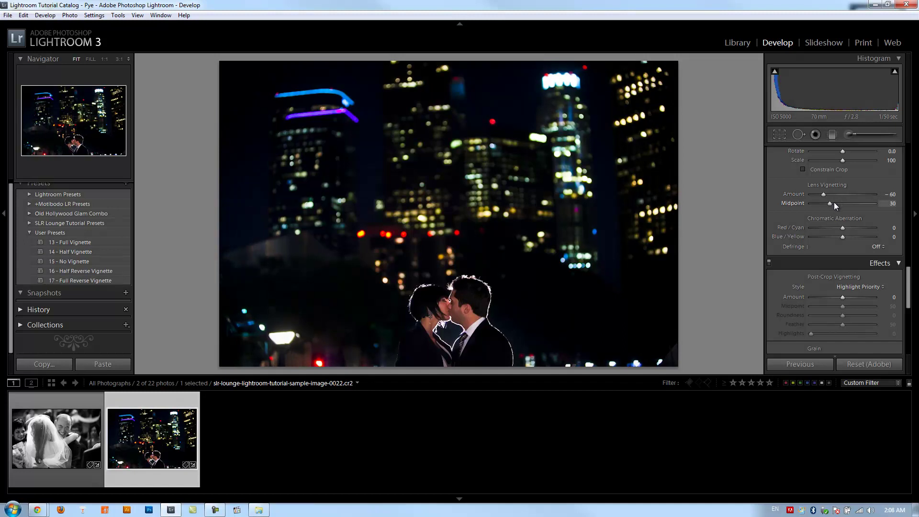
key(shift+Down)
key(Down)
key(Down)
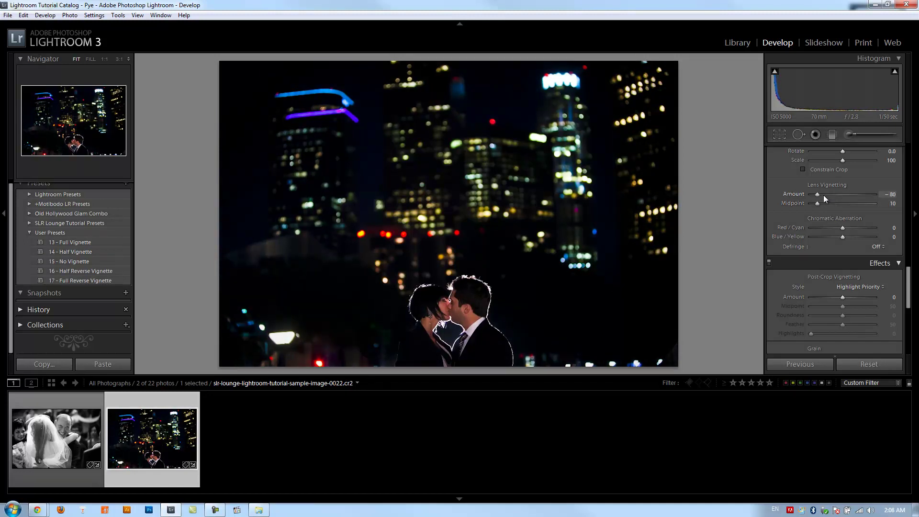
Step: Save the current settings as a snapshot named Color Corrected
scroll(867, 215, up, 10)
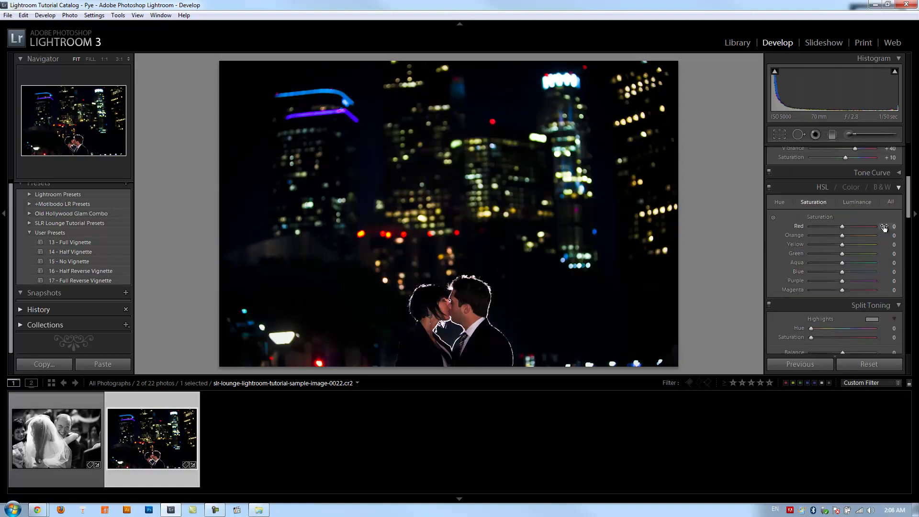
scroll(879, 246, up, 5)
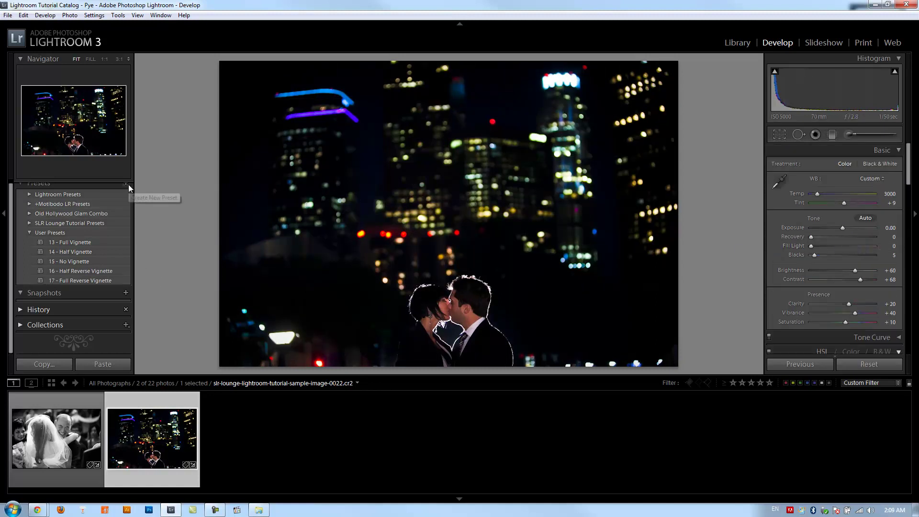
click(126, 292)
text(Color Corrected)
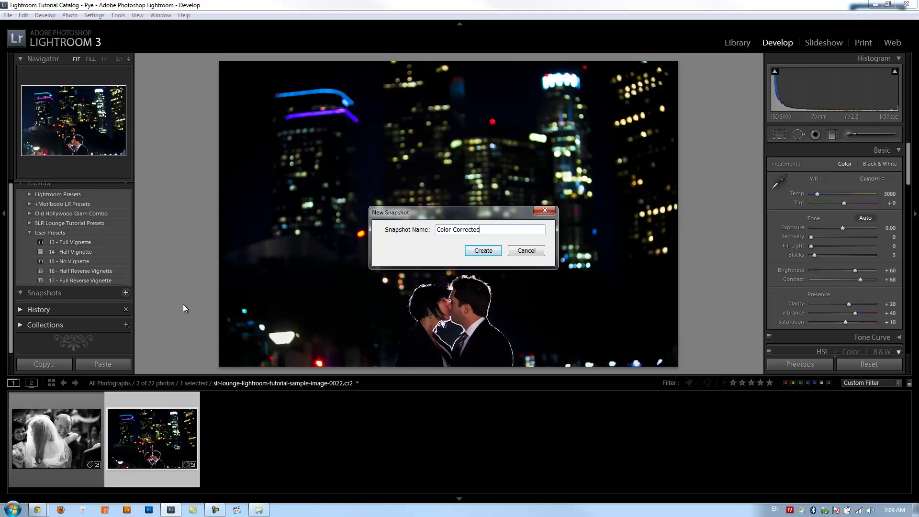
key(Return)
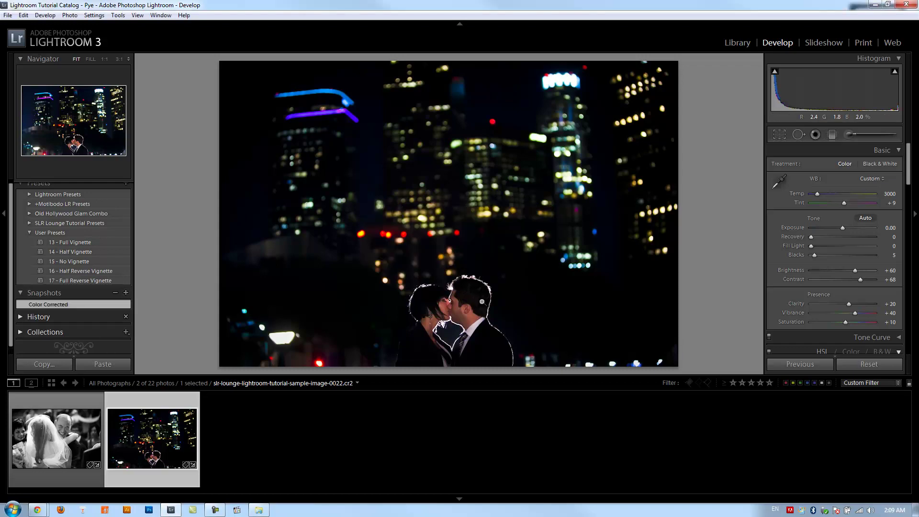